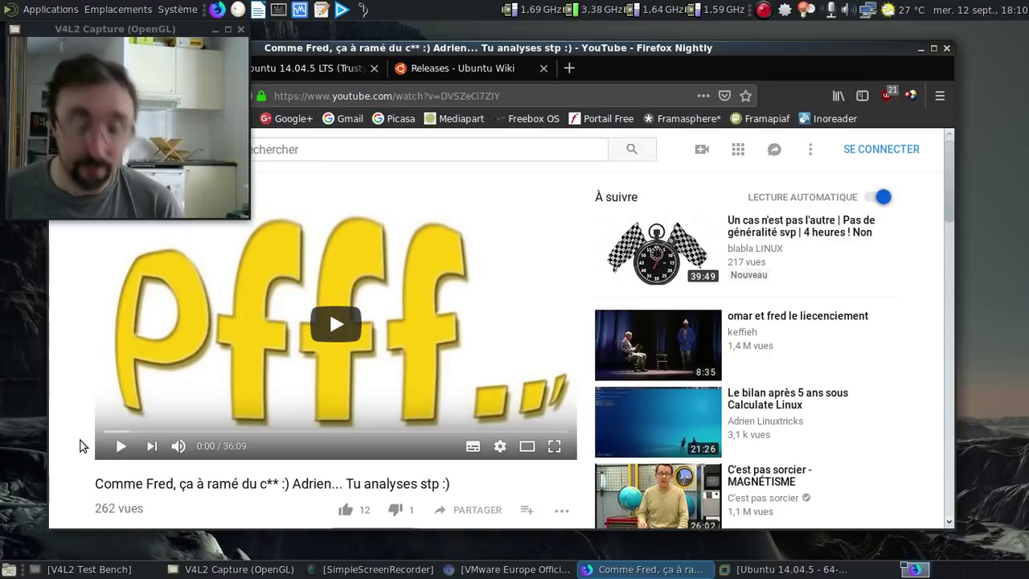
Step: Close the video tab and review the Ubuntu 14.04.5 LTS download files and the Ubuntu Wiki's list of current releases
key("ctrl+w")
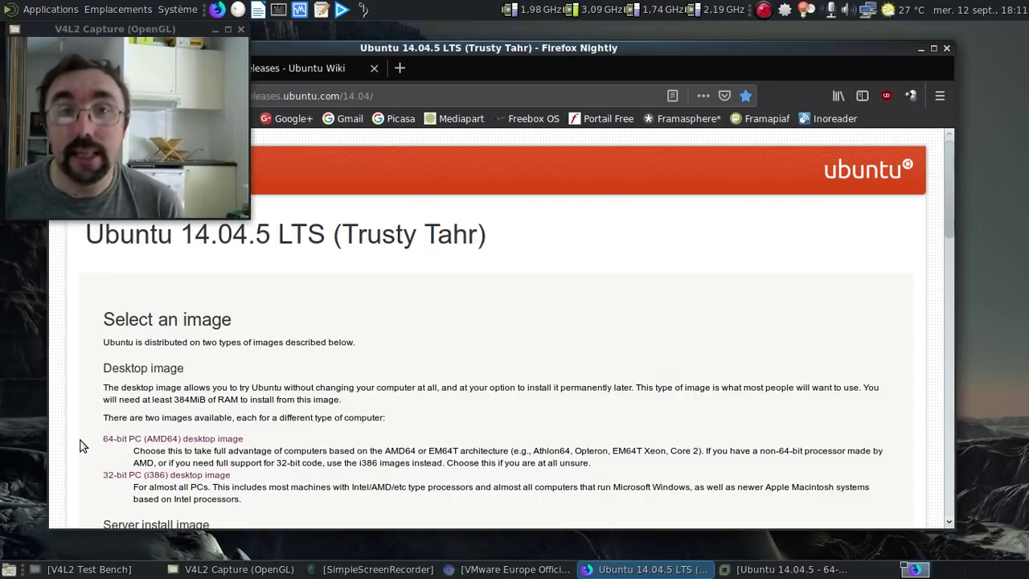
scroll(419, 319, "down", 12)
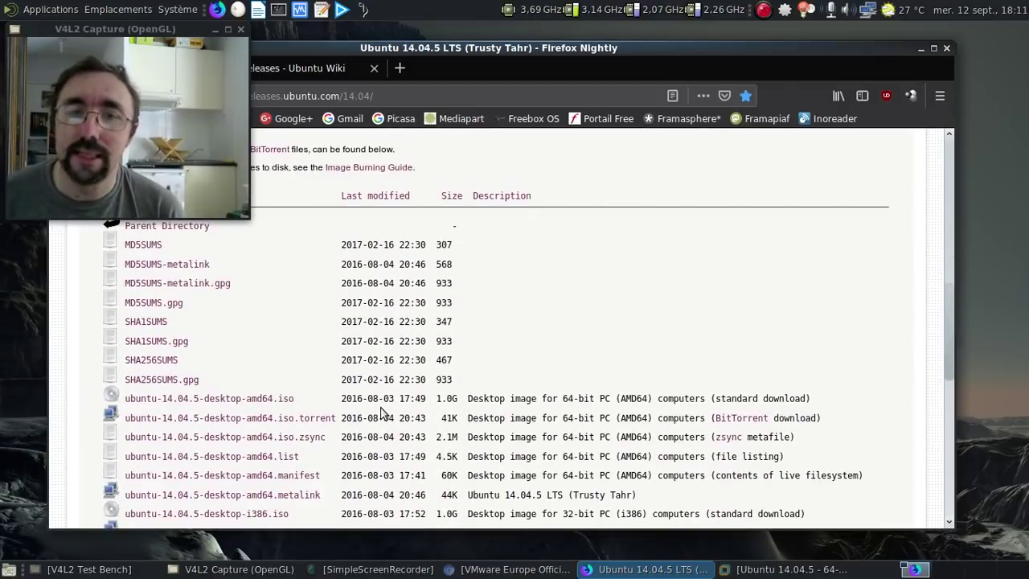
left_click(338, 69)
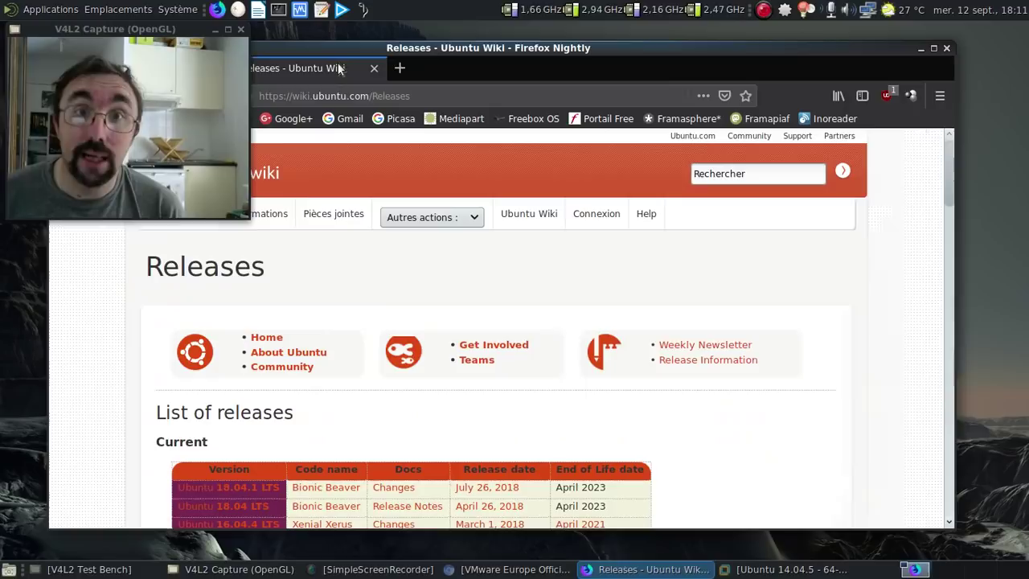
scroll(743, 409, "down", 2)
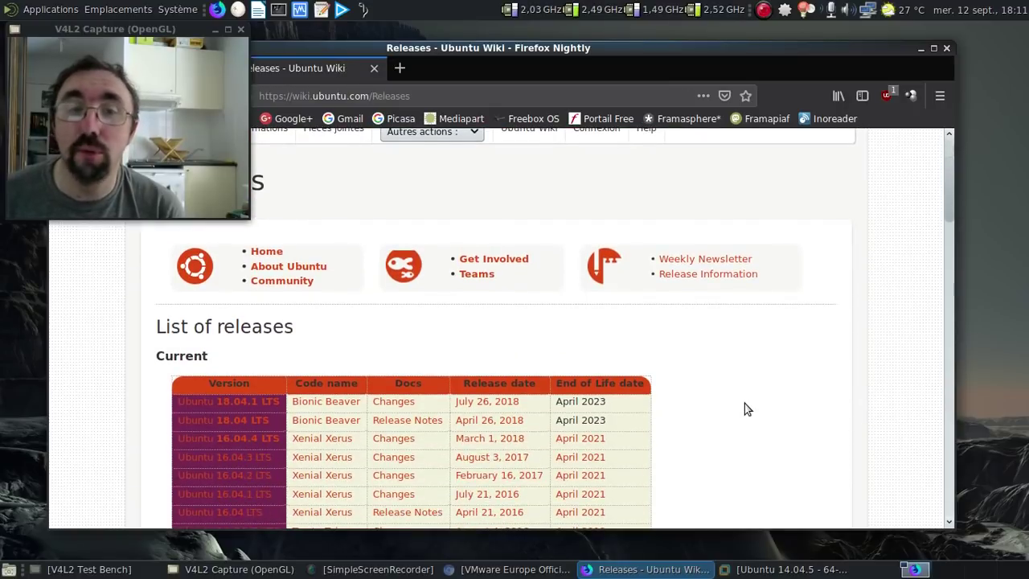
scroll(743, 409, "down", 4)
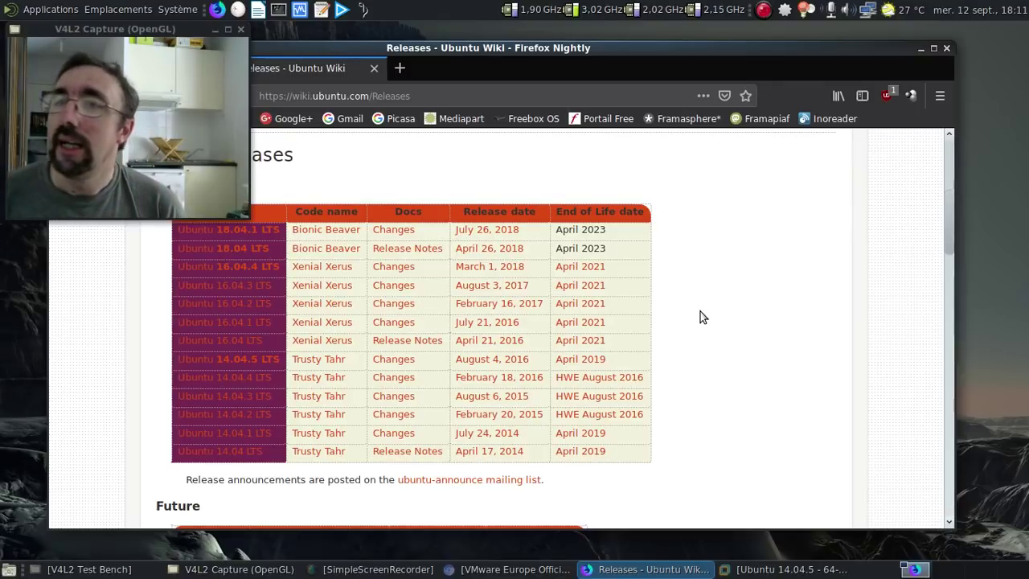
Step: Close the Firefox window together with its remaining tabs
left_click(946, 48)
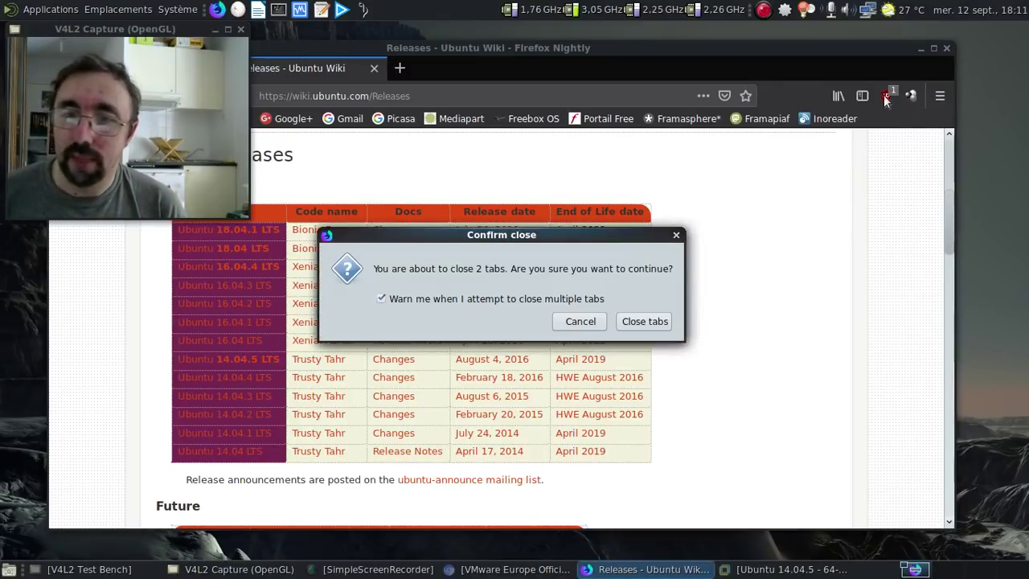
left_click(635, 321)
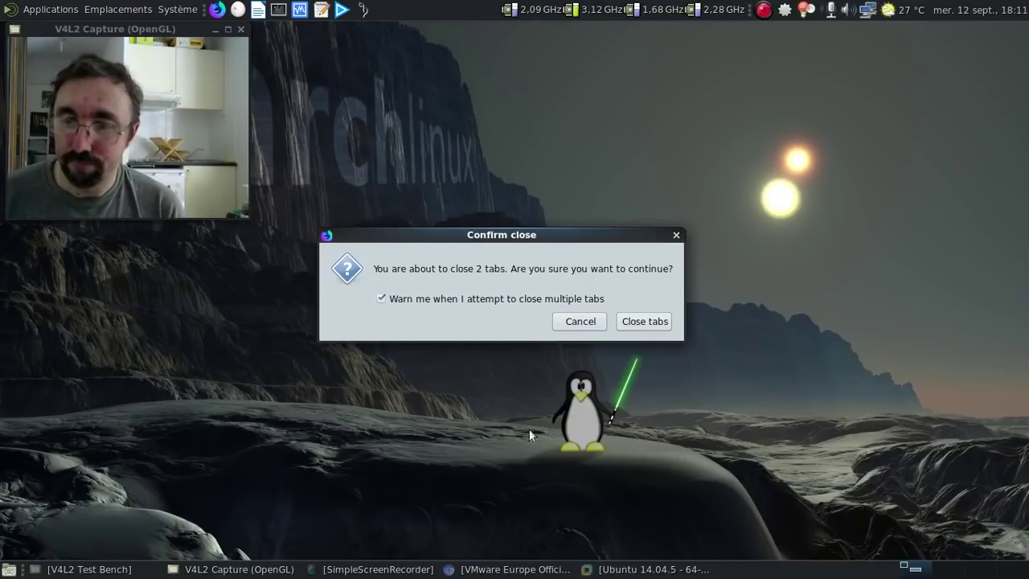
left_click(632, 325)
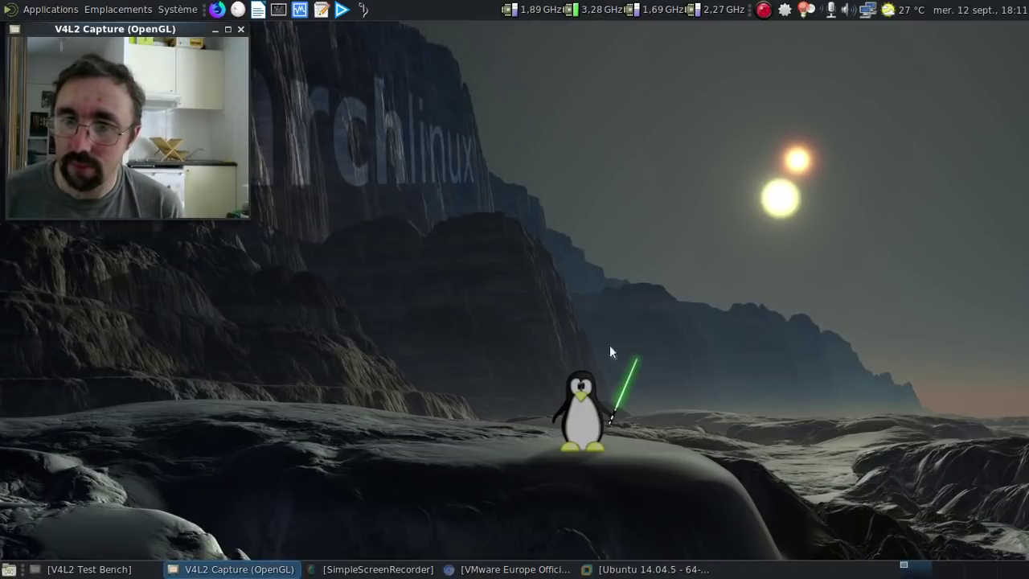
Step: Switch to the VMware store in Chromium, compare Fusion 10, Workstation 14 Player and Workstation 14 Pro prices, and close the browser
left_click(651, 569)
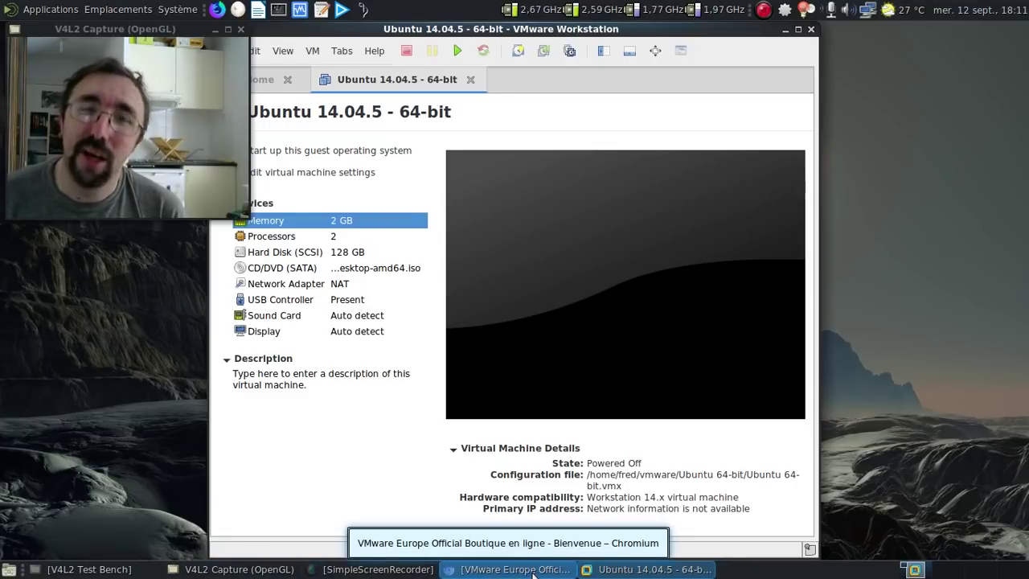
left_click(533, 572)
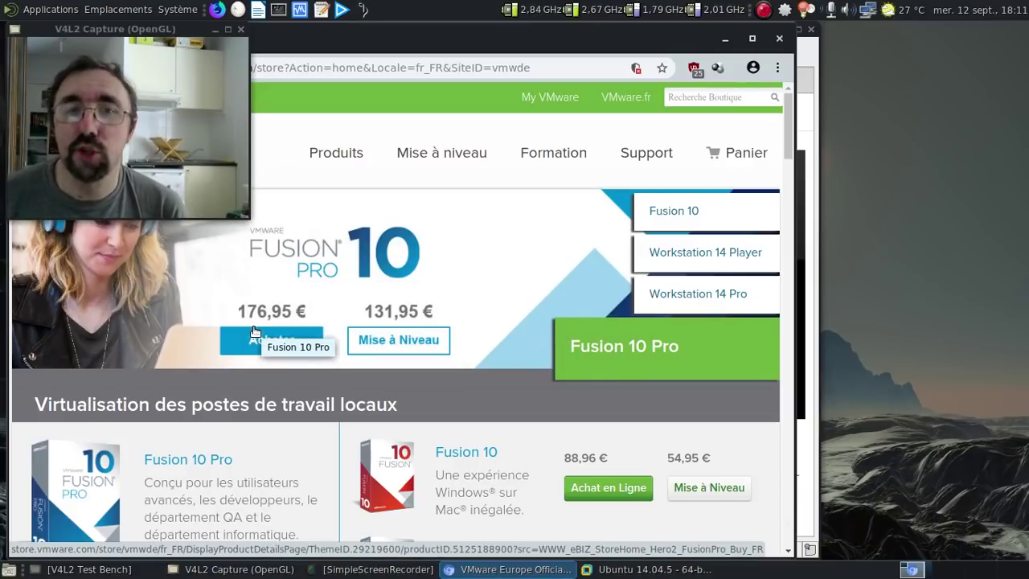
left_click(690, 216)
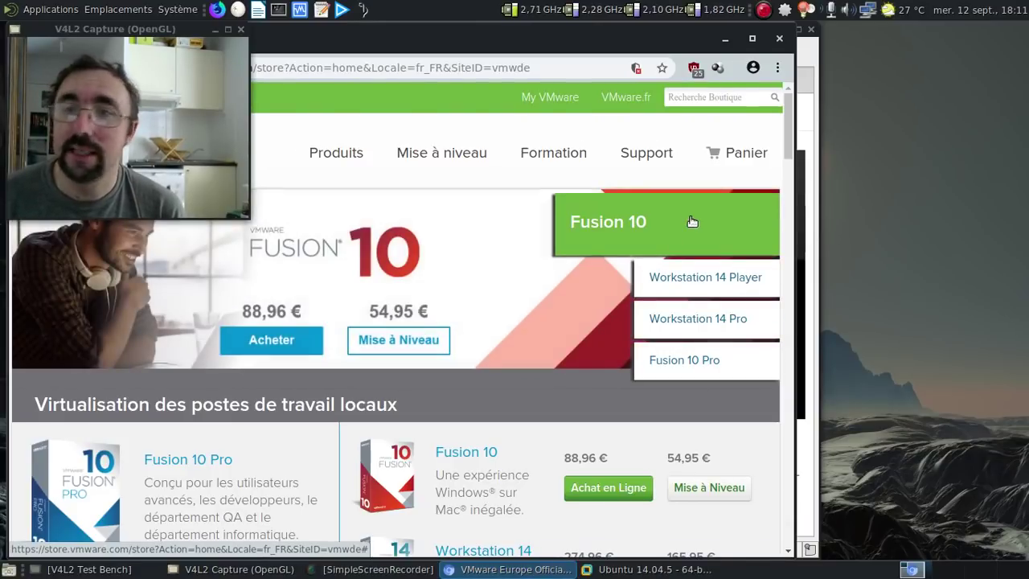
left_click(696, 281)
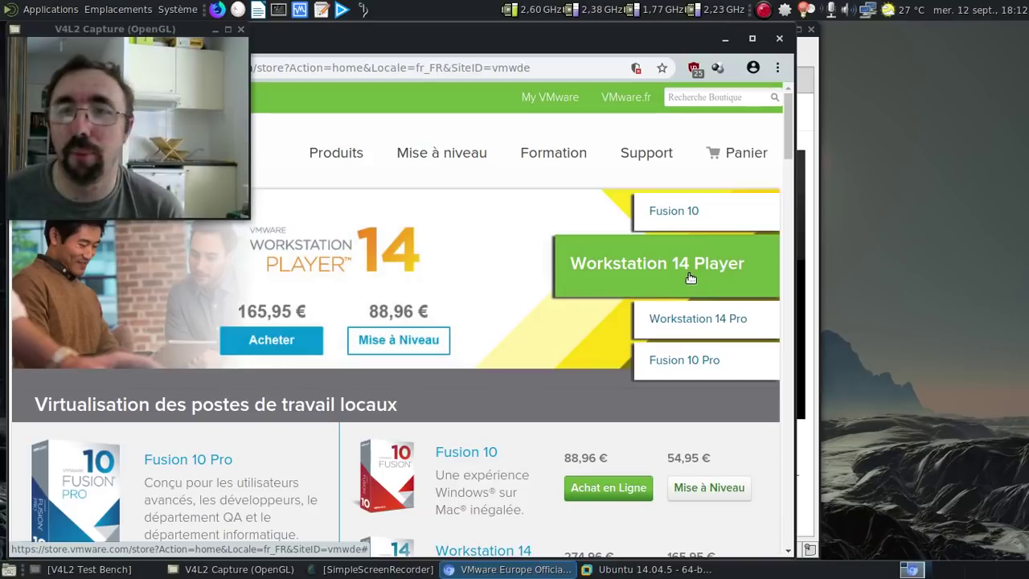
mouse_move(699, 320)
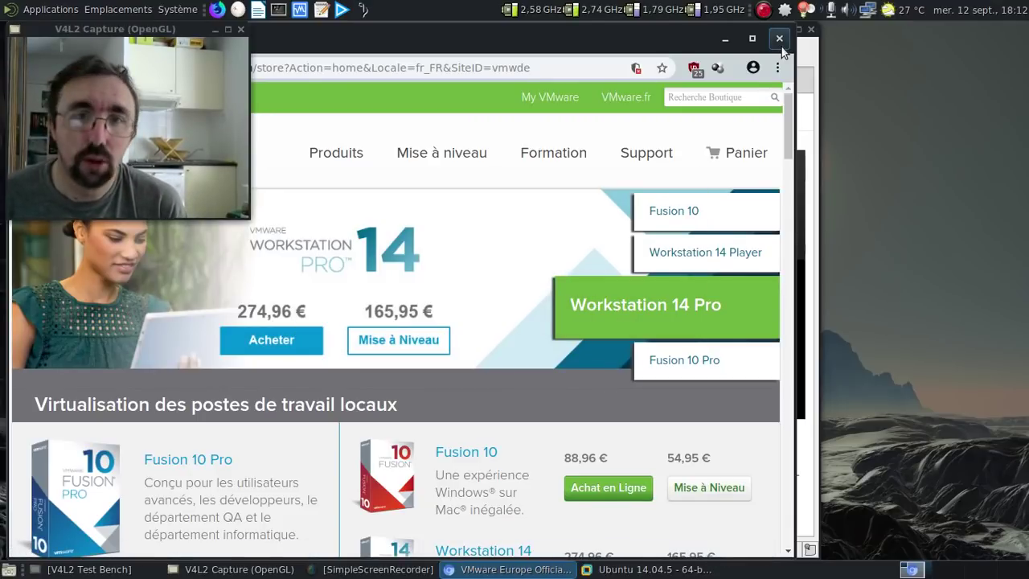
left_click(781, 45)
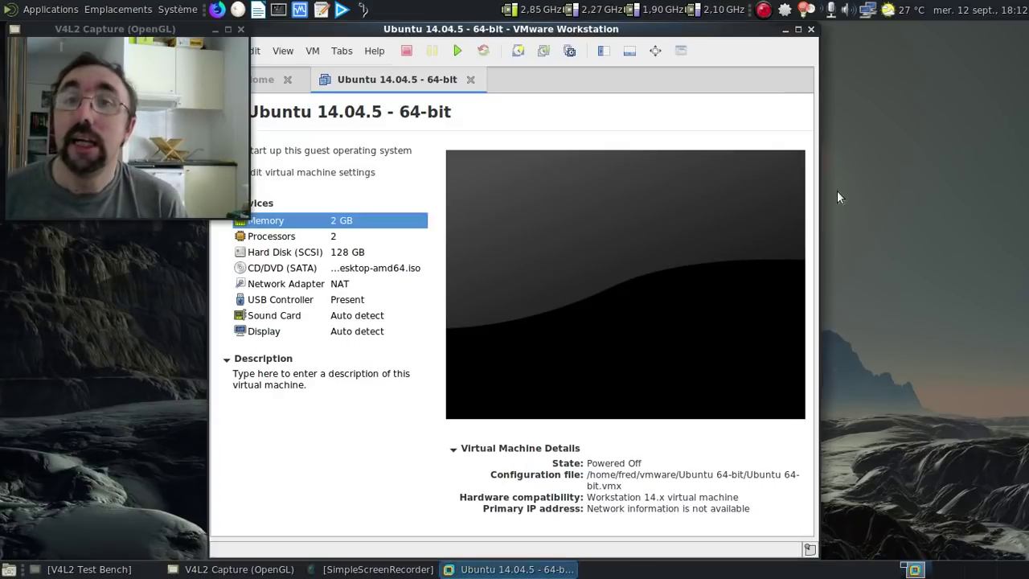
Step: Start the Ubuntu 14.04.5 - 64-bit virtual machine and log in to its desktop with the account password
left_click_drag(560, 30, 631, 30)
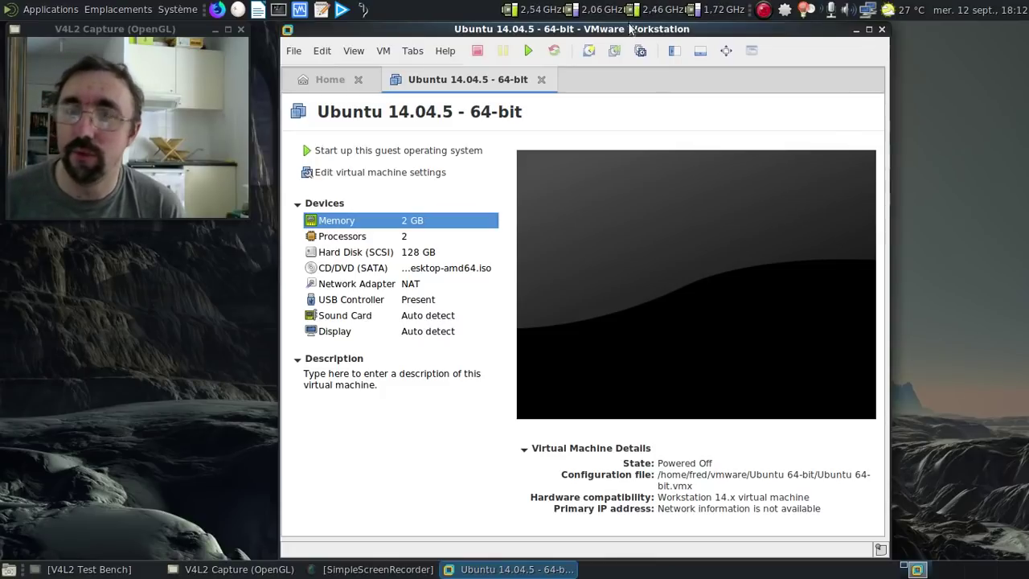
left_click(527, 50)
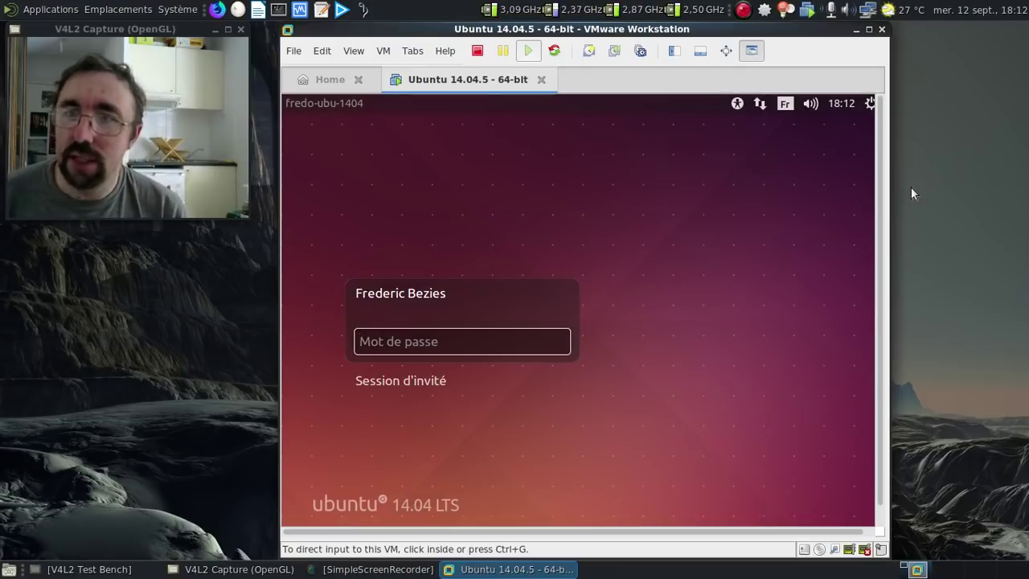
left_click(689, 241)
type("••••••••")
key("Return")
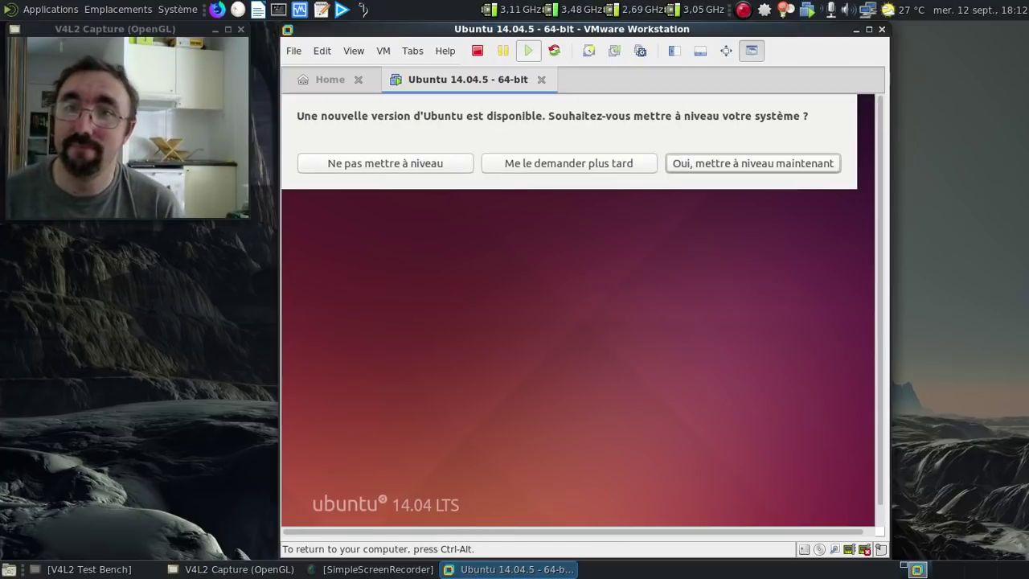
Step: Postpone the graphical upgrade to Ubuntu 16.04.5 LTS and log out of the guest's desktop session
left_click(753, 164)
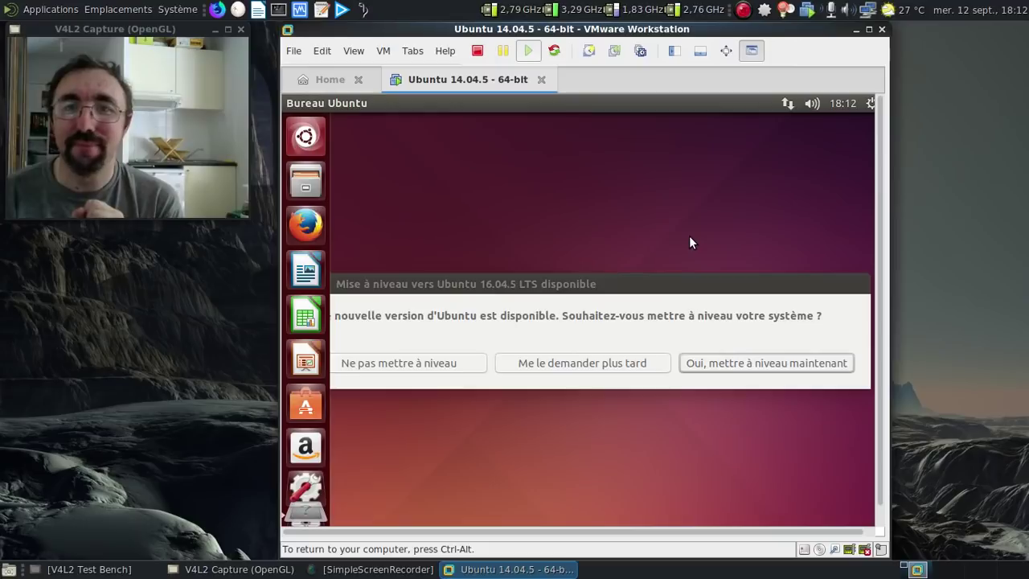
left_click(598, 363)
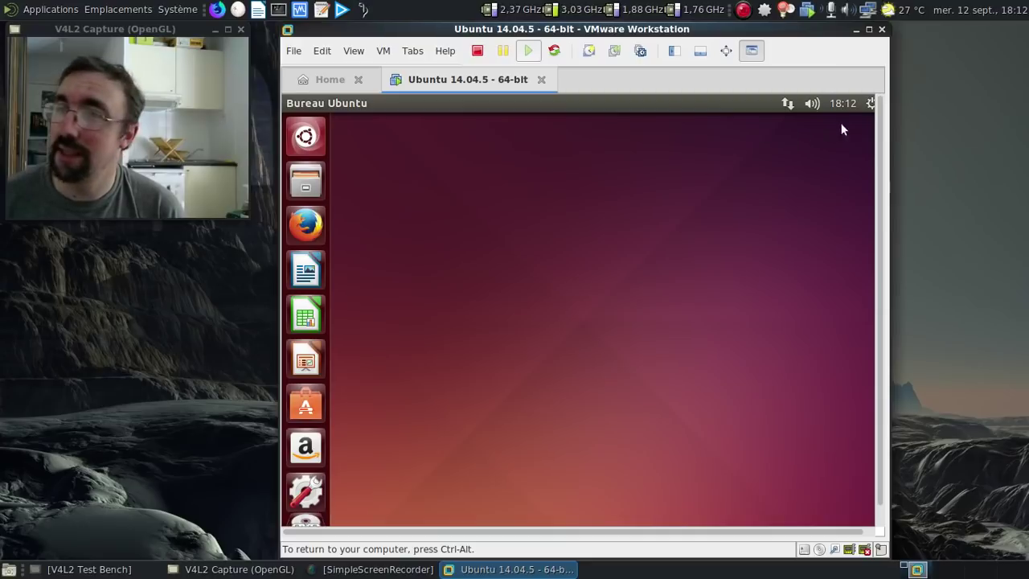
left_click(868, 104)
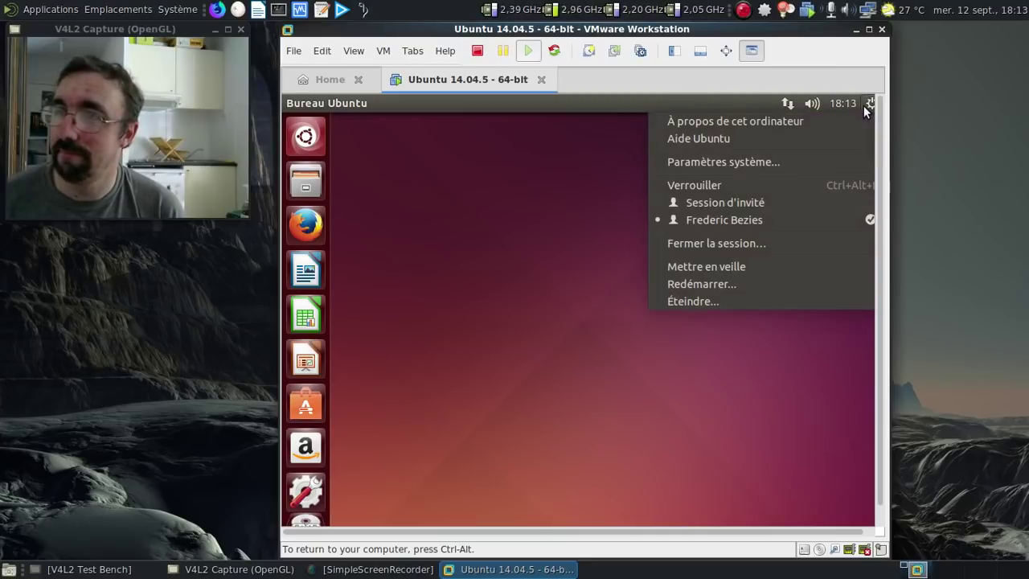
left_click(754, 243)
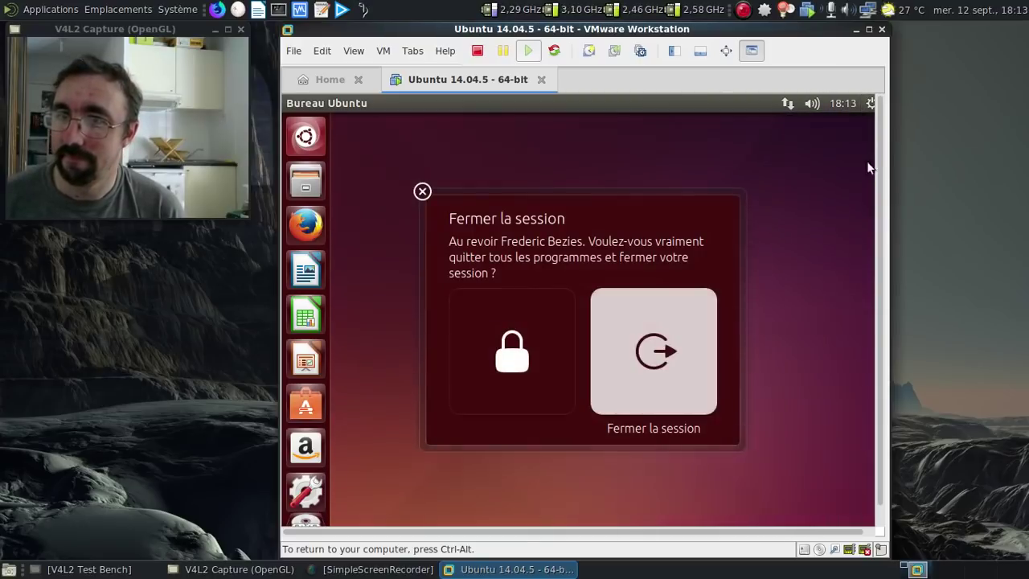
left_click(651, 336)
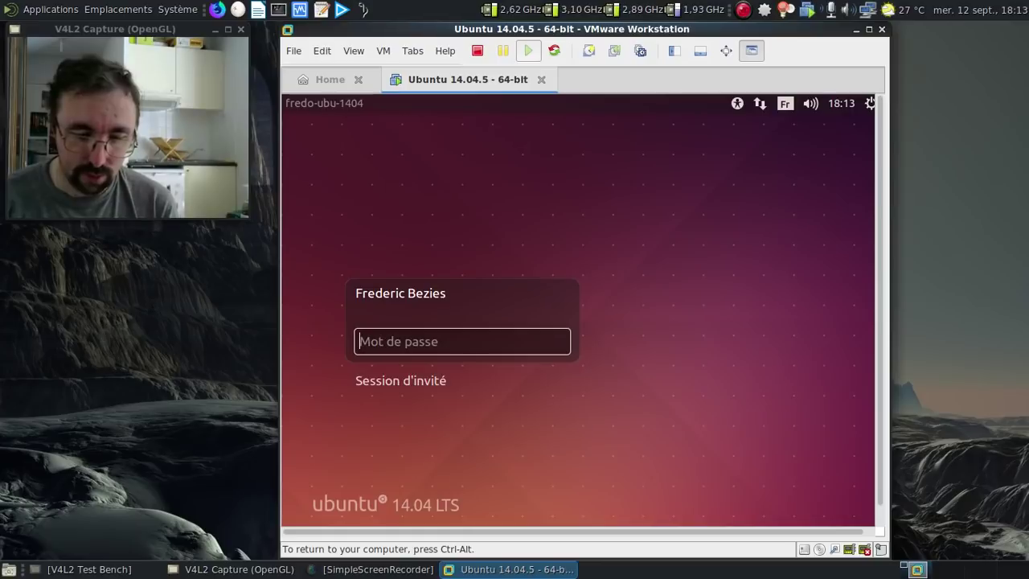
Step: Switch the guest to the tty2 text console and log in with the account's username and password
key("ctrl+alt+F2")
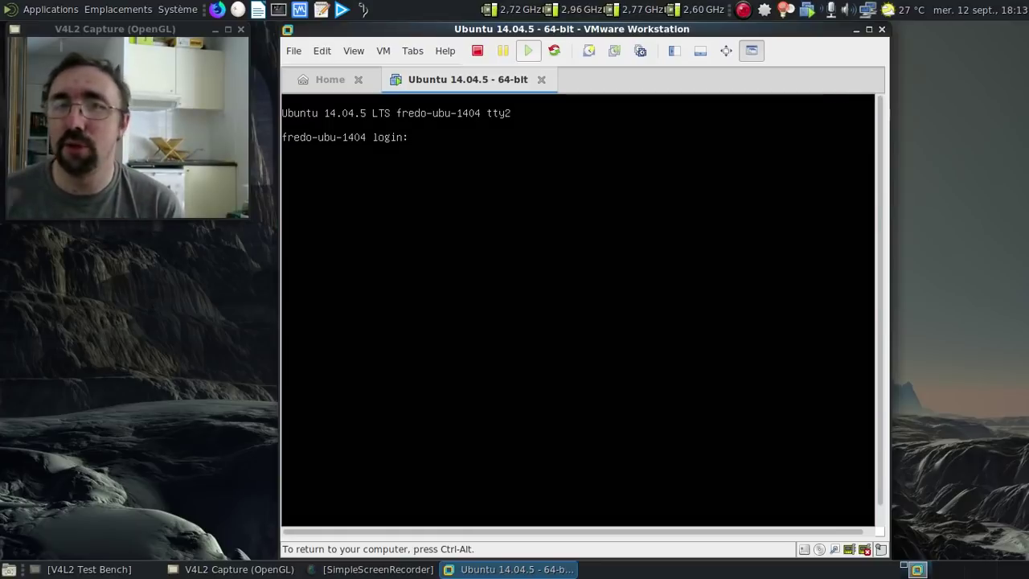
type("fred")
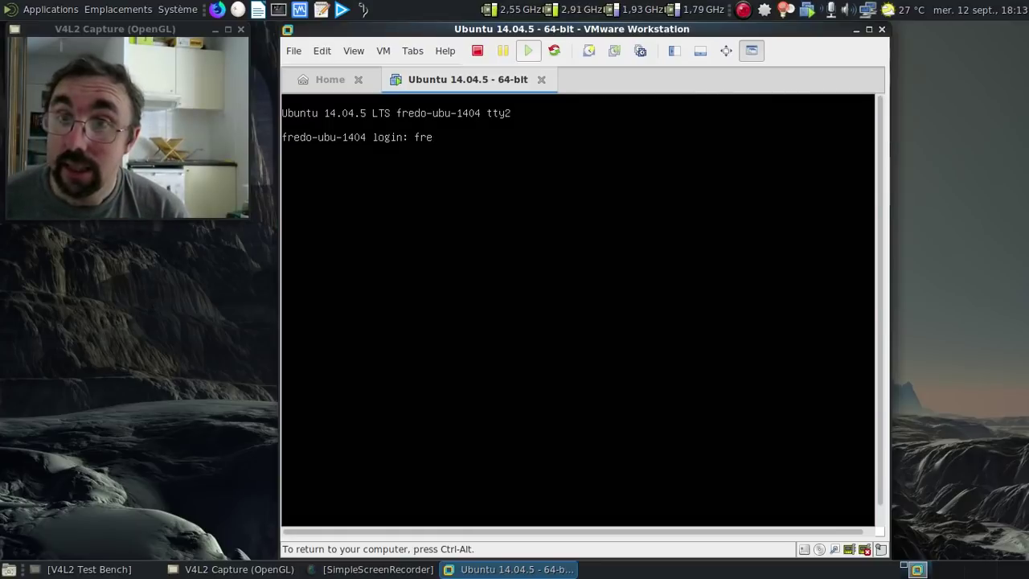
key("Return")
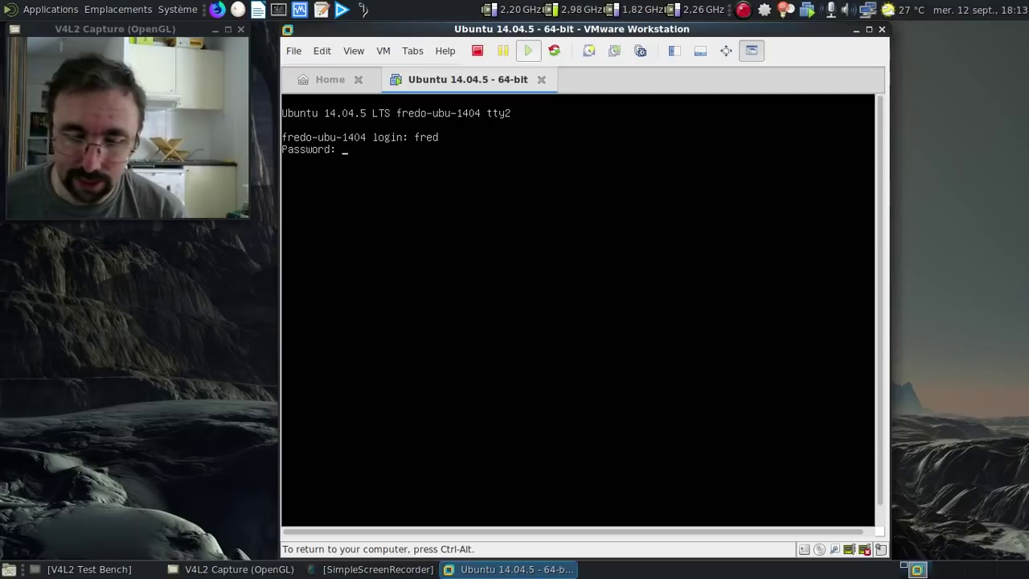
key("Return")
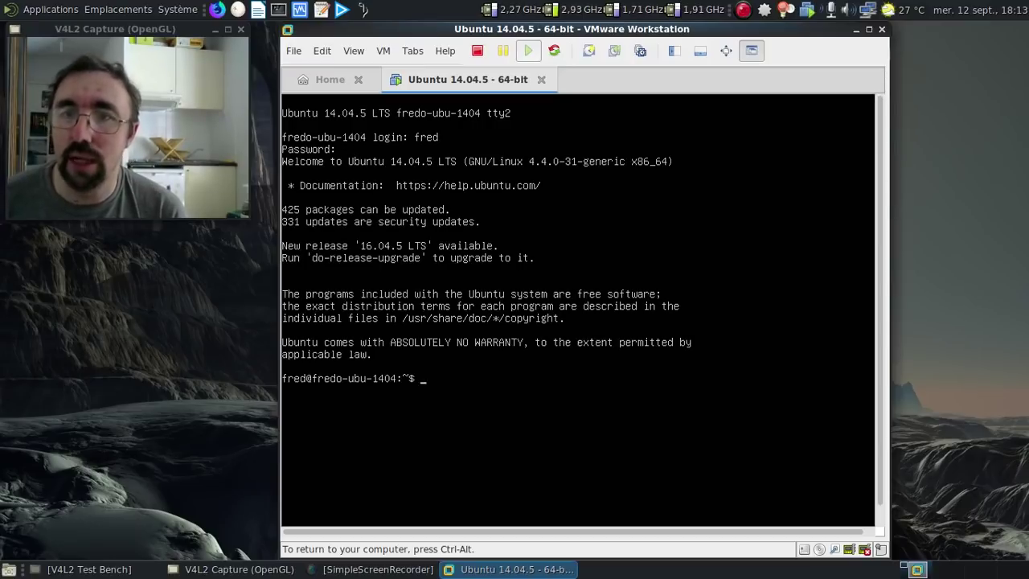
Step: Run "sudo do-release-upgrade" and authenticate with the account password
type("do")
type("-release-upda")
key("BackSpace")
key("BackSpace")
key("BackSpace")
key("BackSpace")
type("grade")
key("Home")
type("sudo")
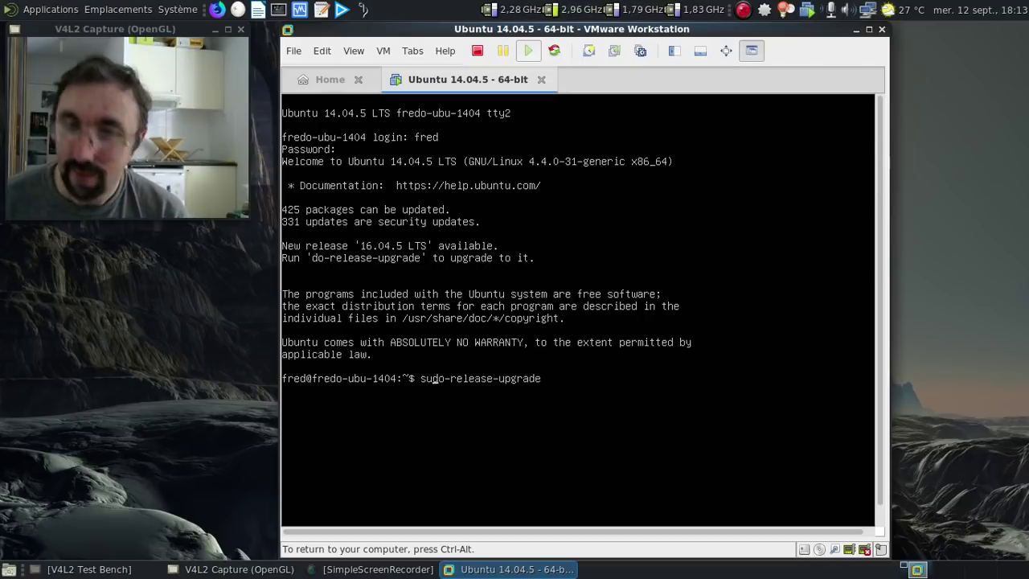
key("Return")
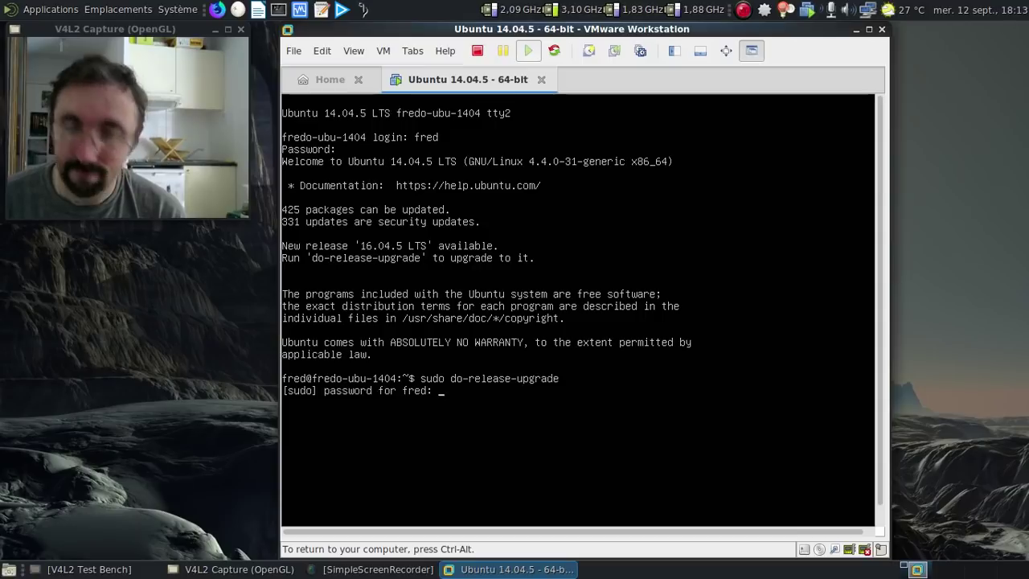
key("Return")
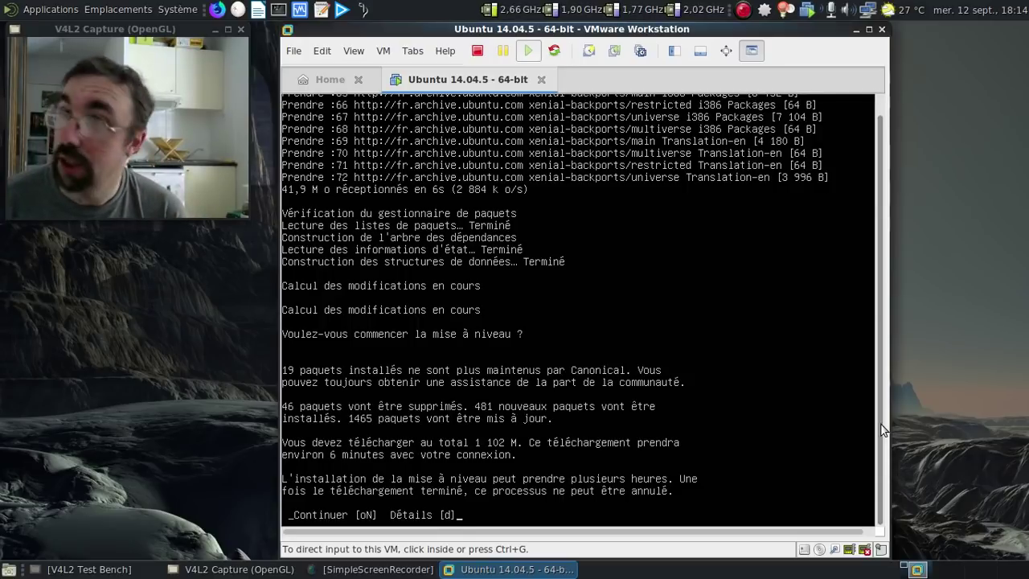
Step: Agree to continue with the release upgrade so the package download and installation start
left_click(804, 348)
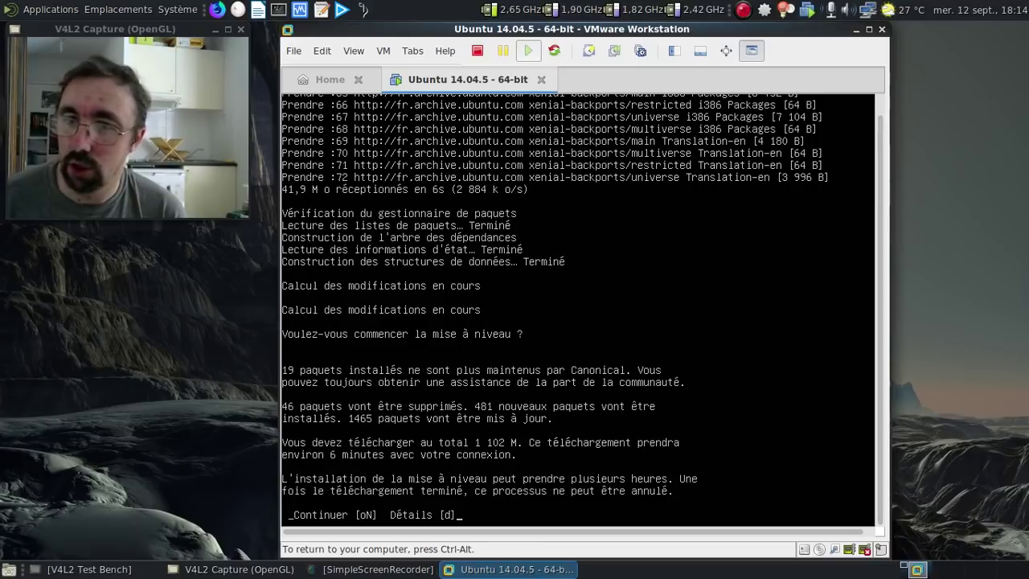
key("Return")
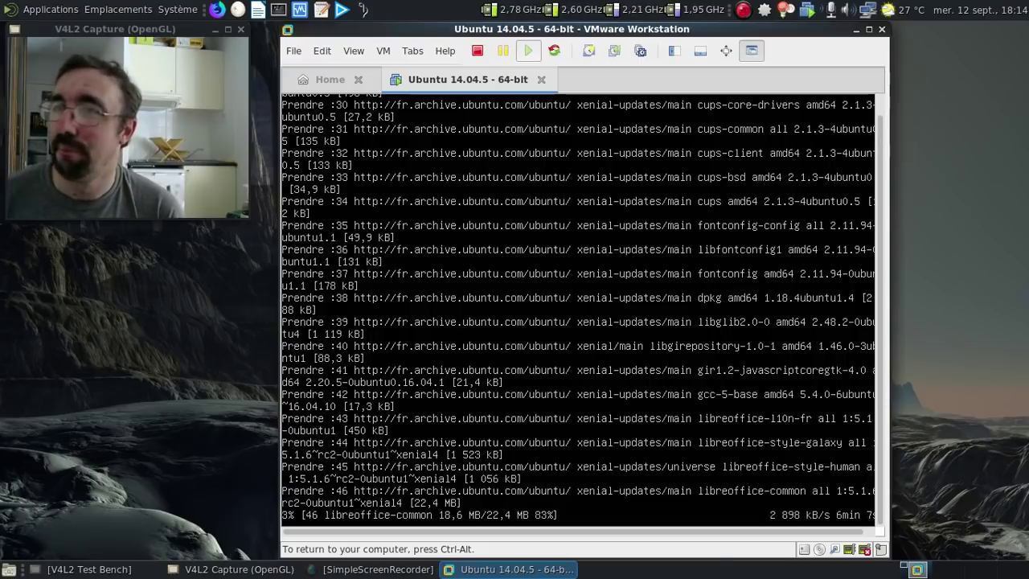
key("ctrl+alt")
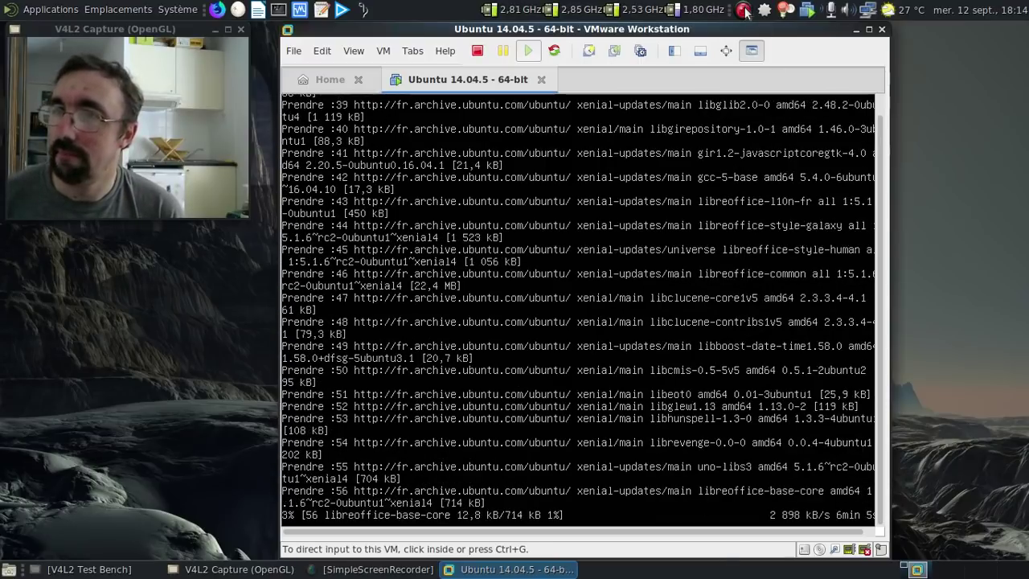
right_click(743, 10)
left_click(783, 72)
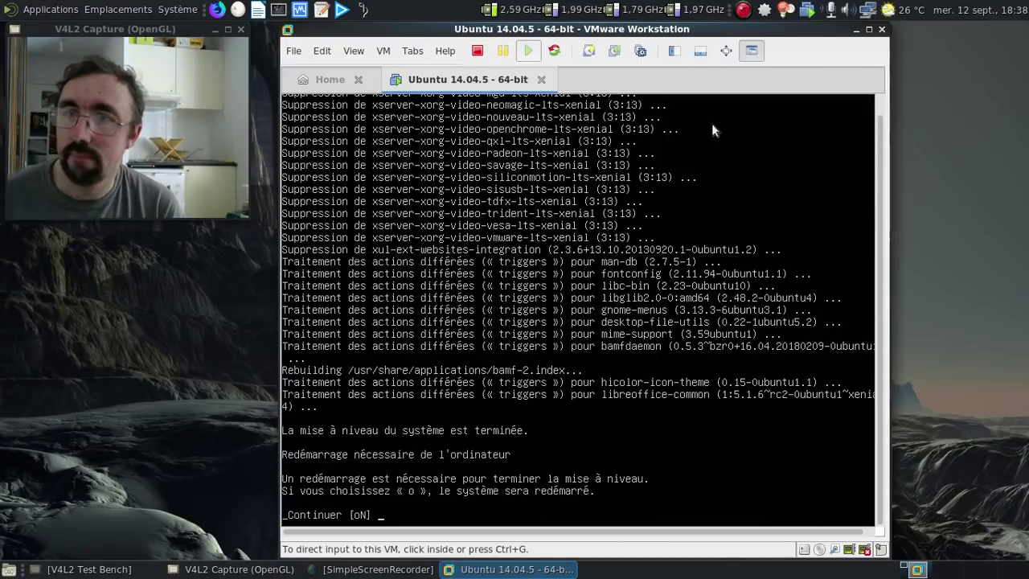
Step: Accept the system restart offered at the end of the release upgrade by answering "o"
left_click(711, 123)
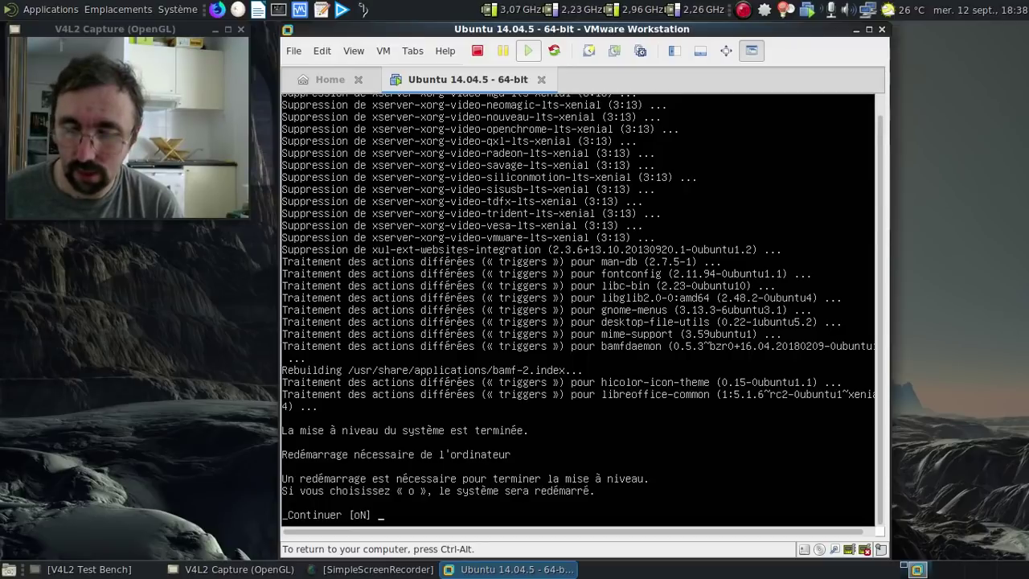
type("o")
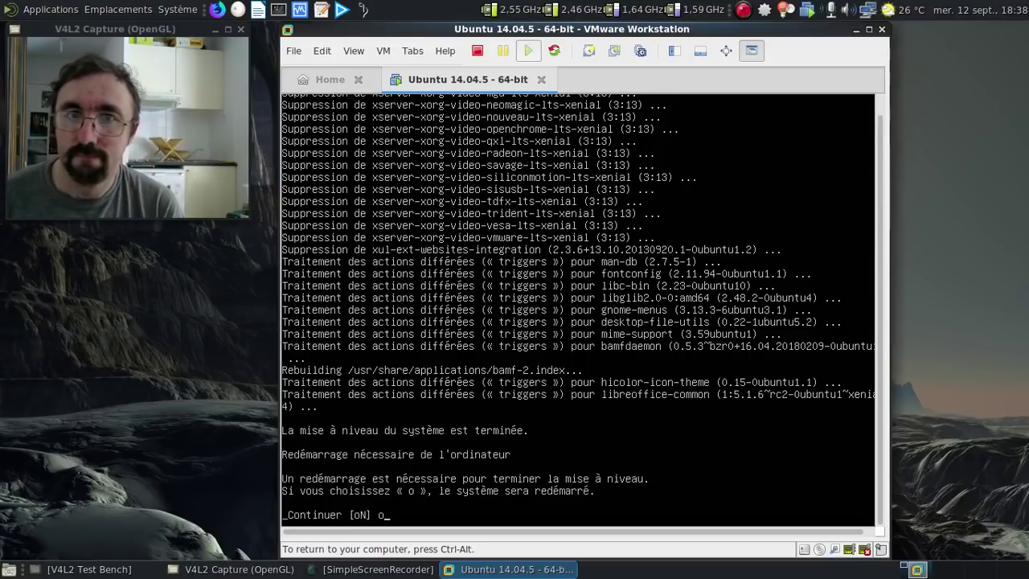
key("Return")
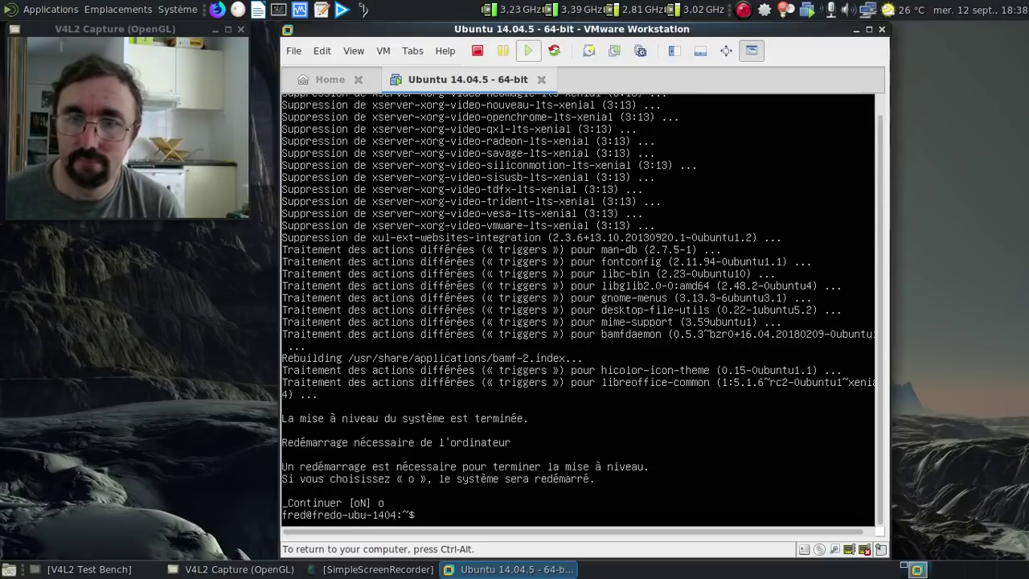
key("ctrl+alt")
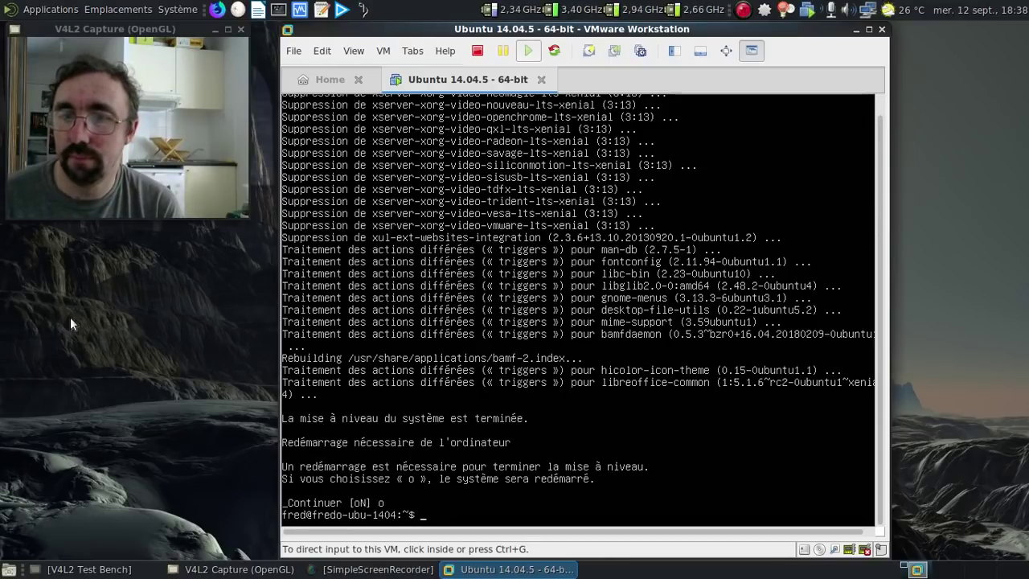
Step: Restart the guest with "sudo reboot" and authenticate with the account password
left_click(458, 368)
type("sud")
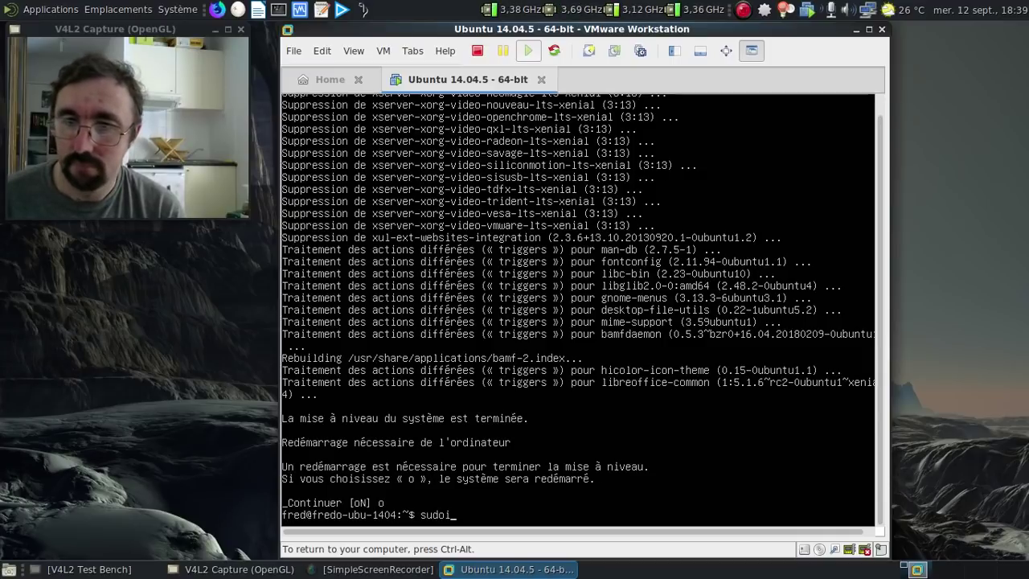
type("o reboot")
key("Return")
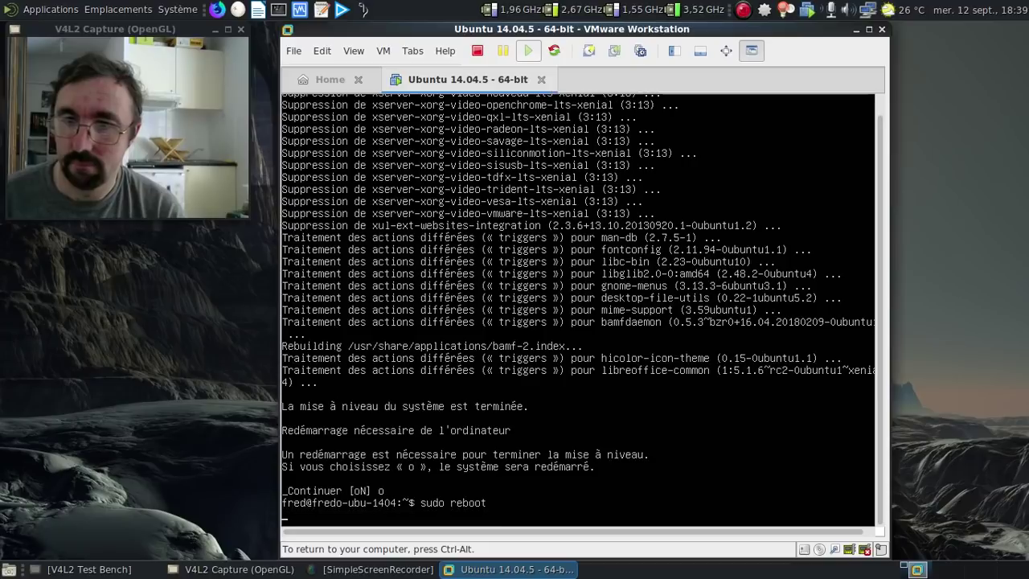
key("ctrl+alt")
left_click(186, 416)
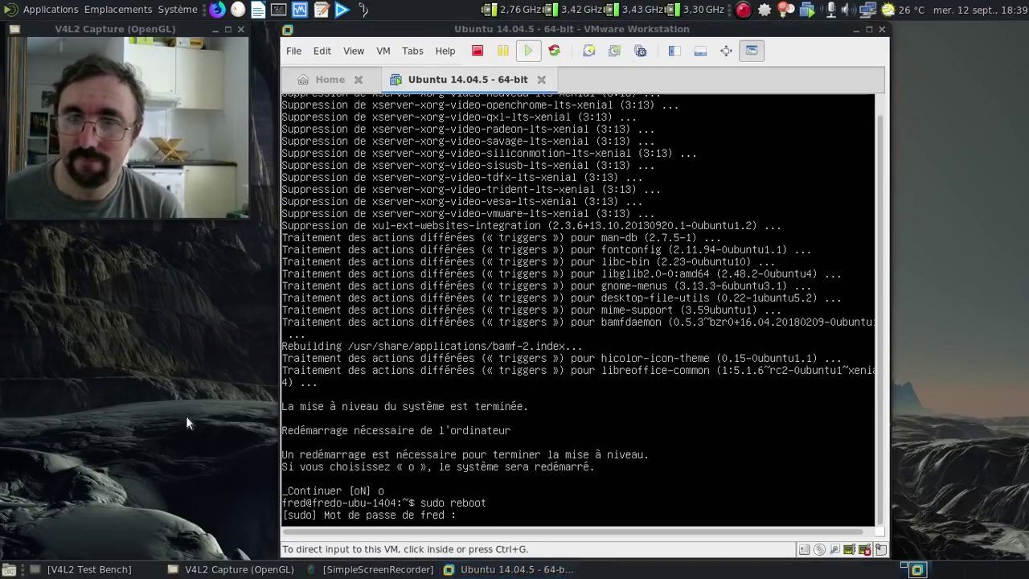
left_click(406, 368)
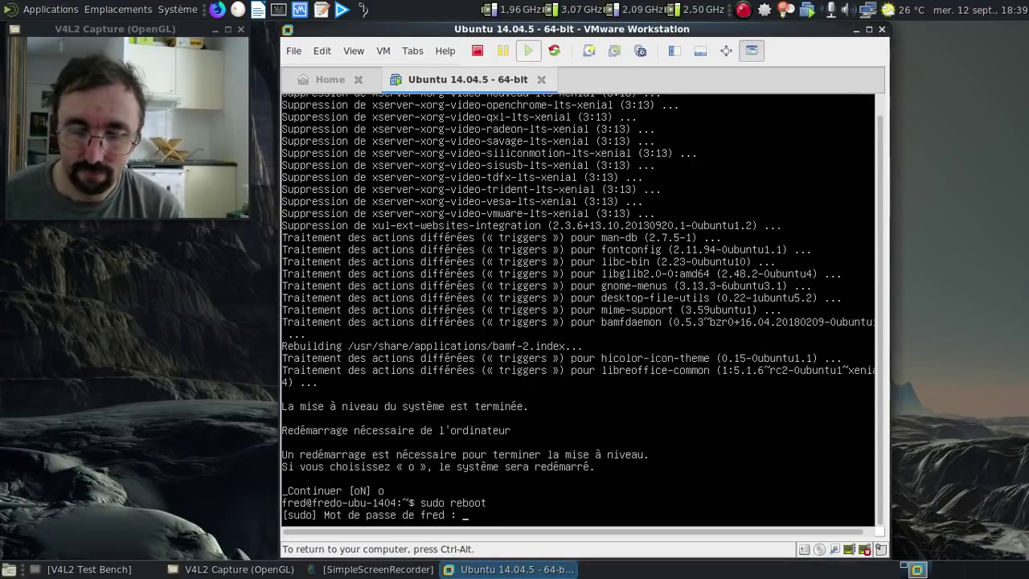
key("Return")
key("ctrl+alt")
left_click(188, 372)
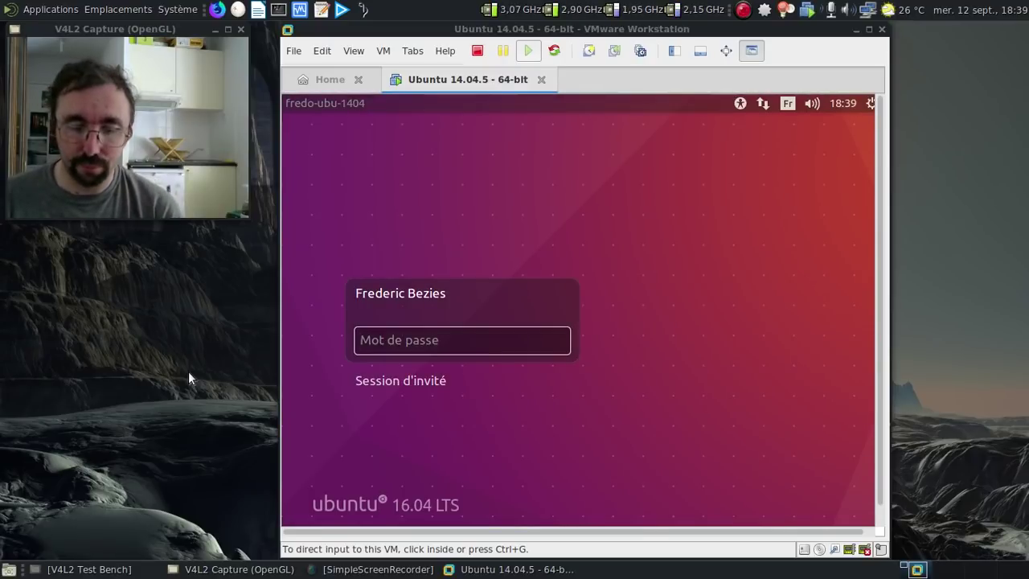
Step: Log in to the guest's desktop session with the account password
left_click(450, 407)
type("••••••••••")
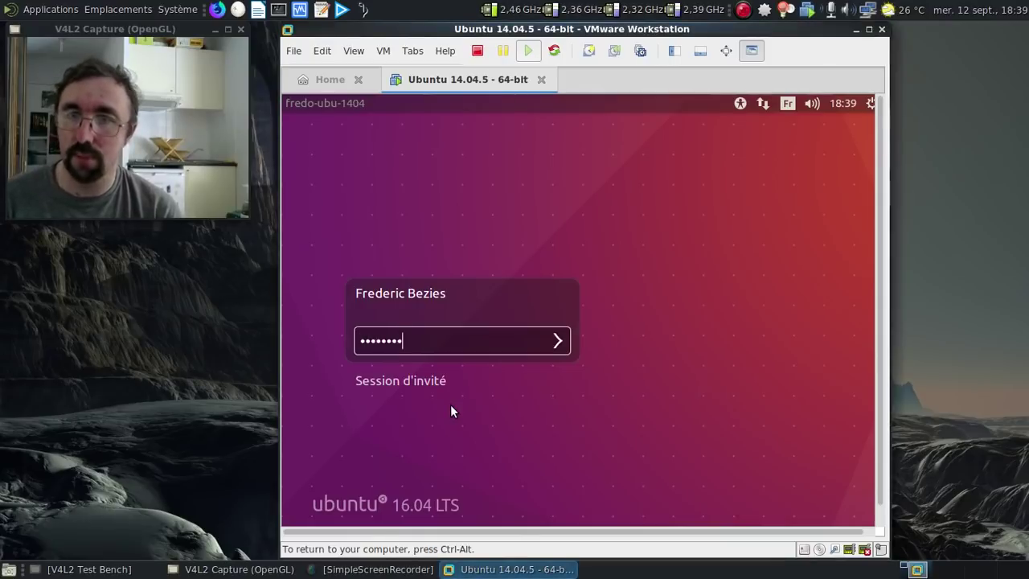
key("Return")
key("ctrl+alt")
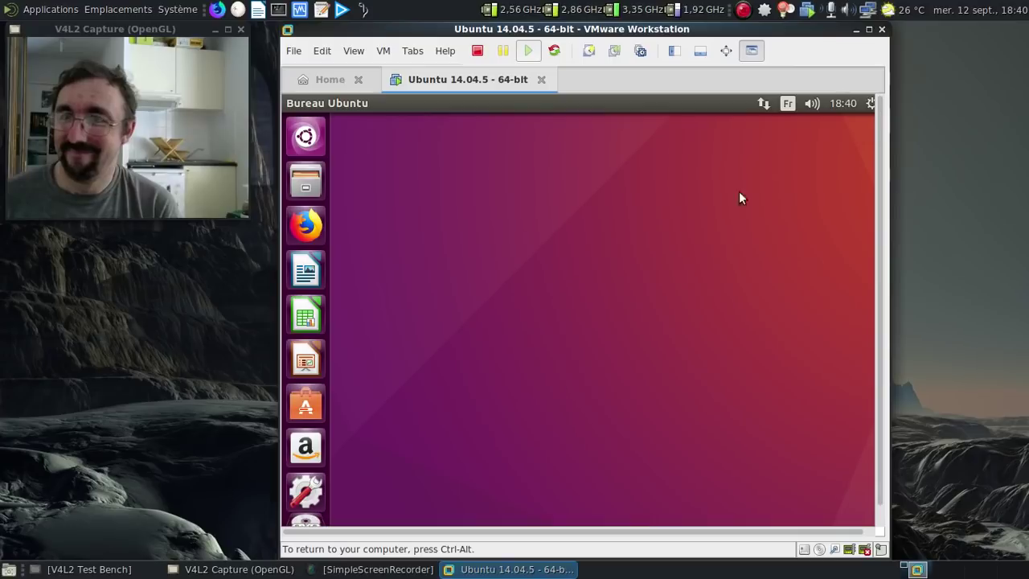
Step: Check the installed Ubuntu version under Détails in the guest's system settings, and close the settings window
left_click(869, 103)
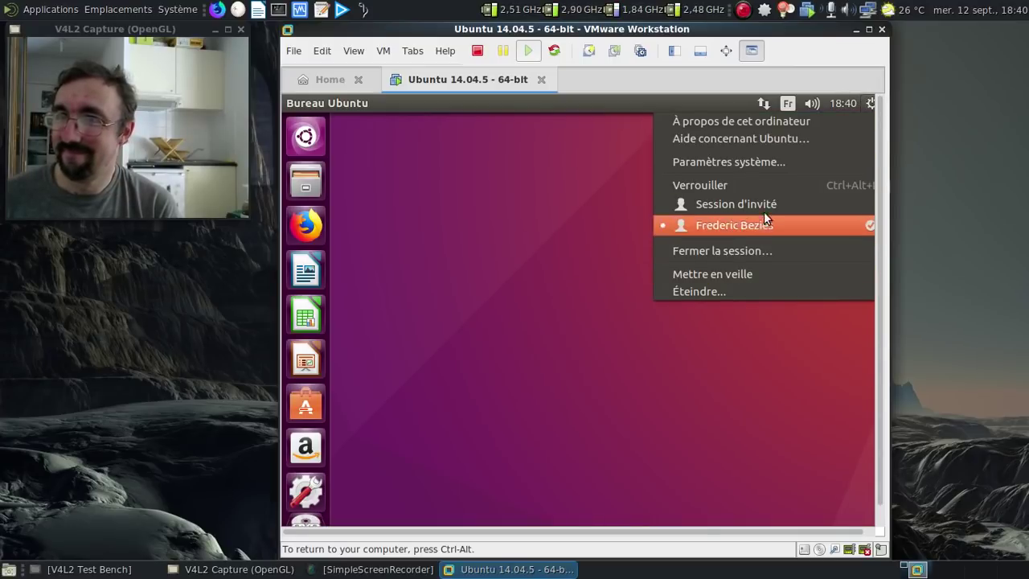
left_click(754, 161)
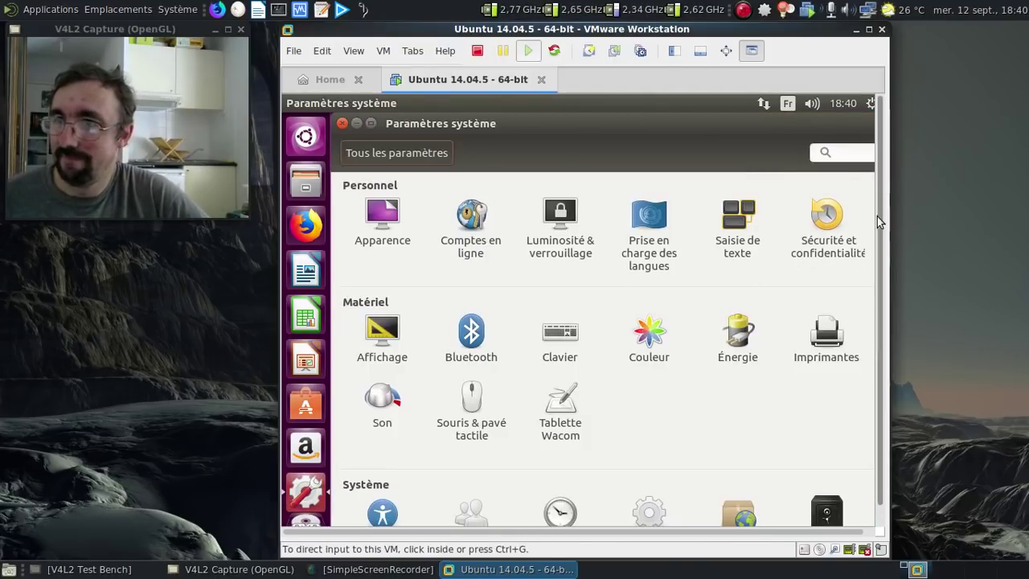
scroll(877, 309, "down", 1)
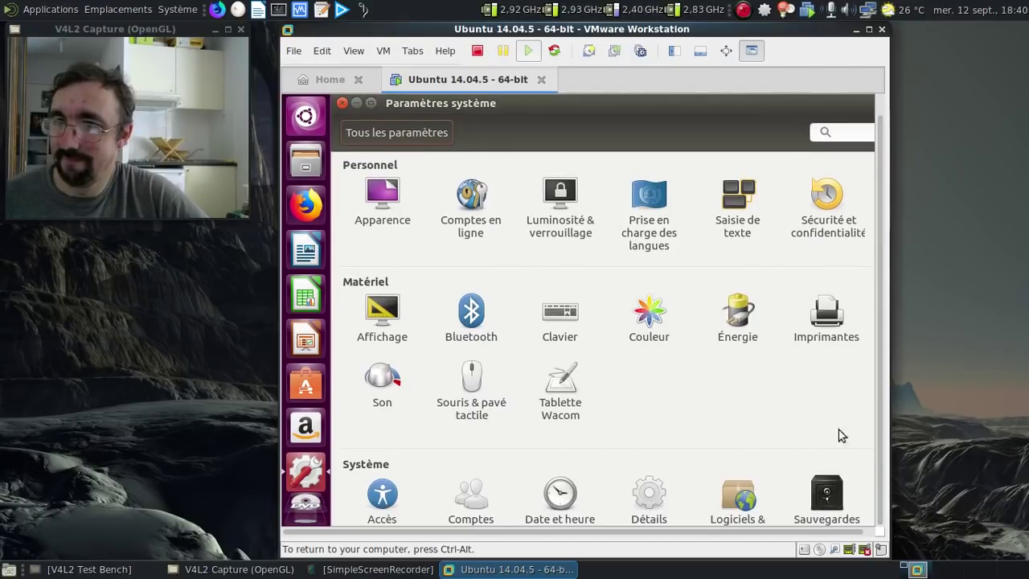
scroll(724, 536, "right", 1)
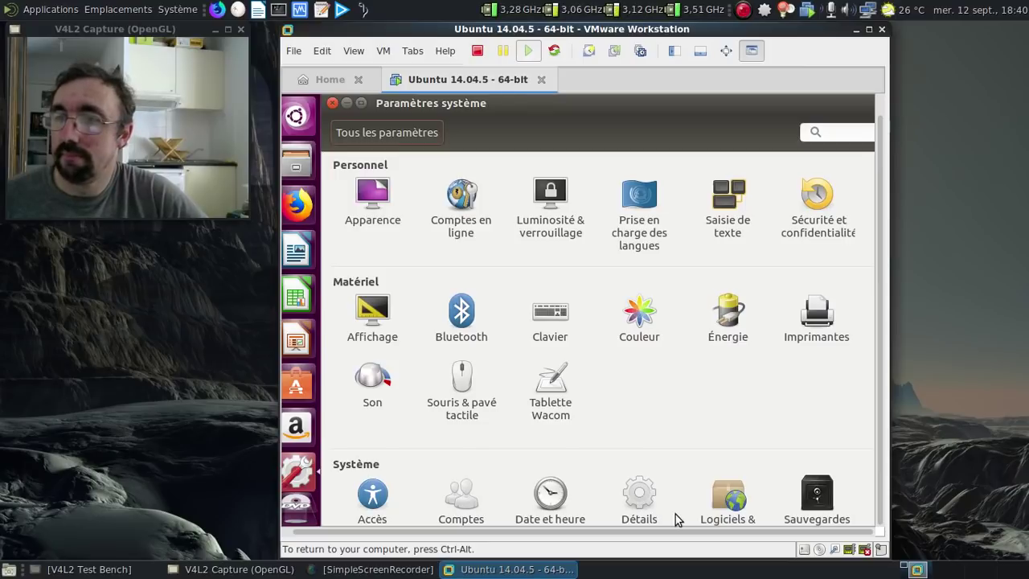
left_click(635, 490)
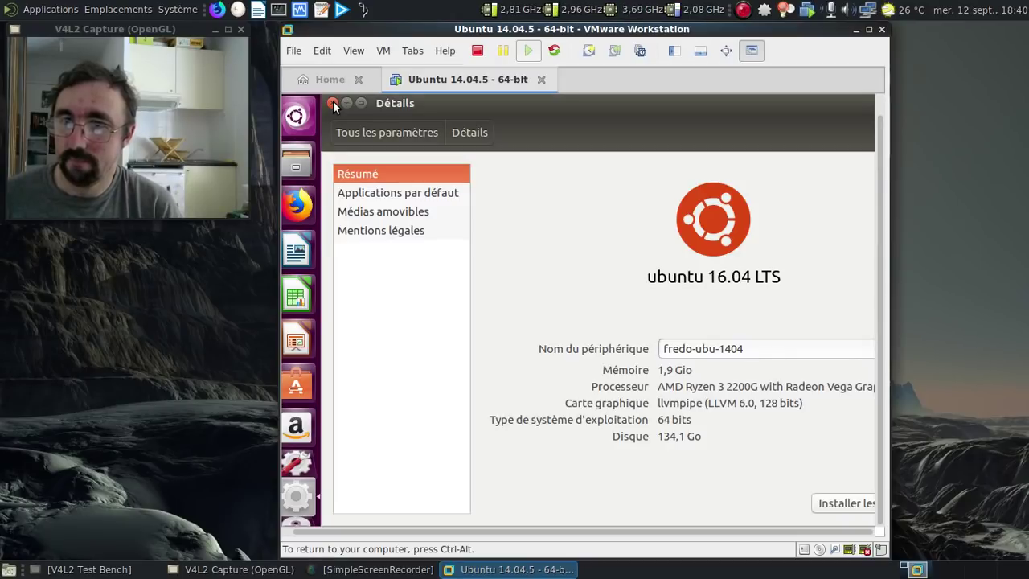
left_click(214, 29)
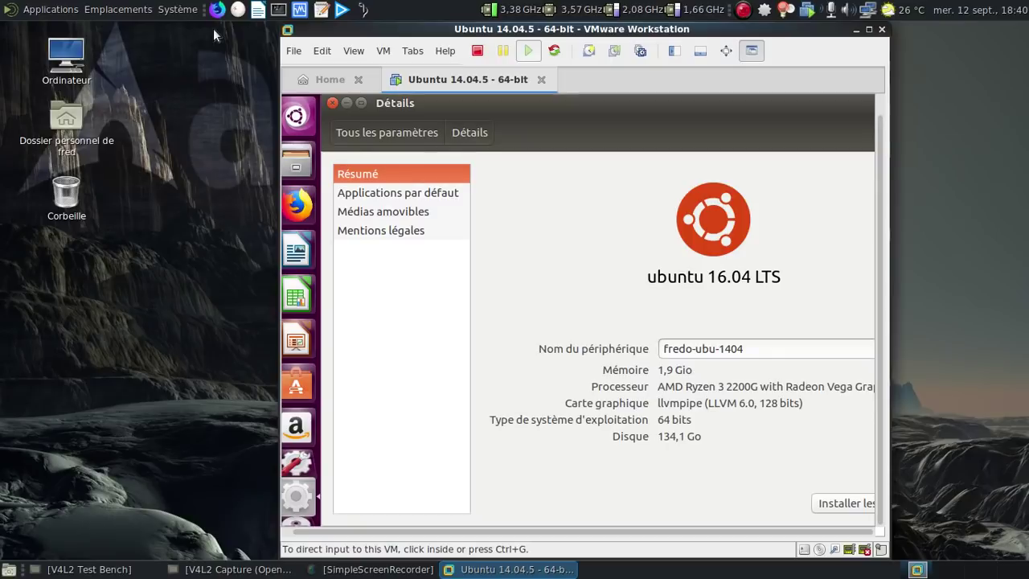
left_click(334, 107)
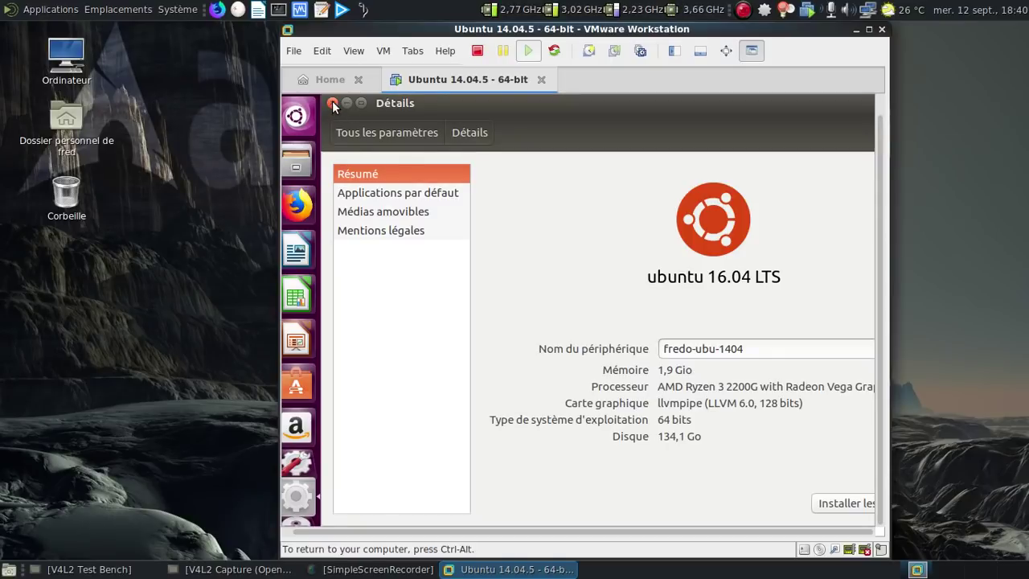
left_click(333, 102)
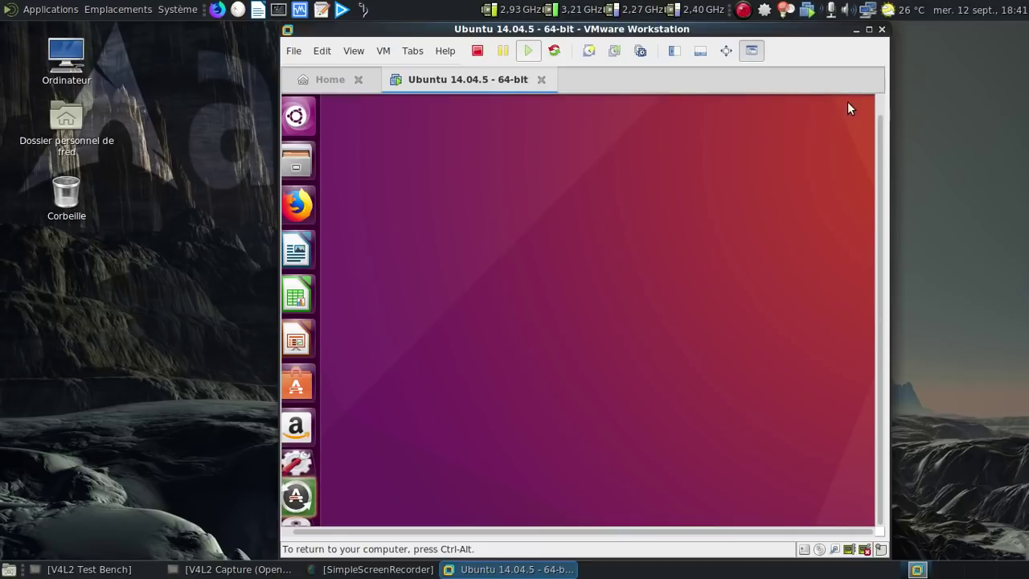
Step: Log out of the guest's desktop session and switch to the tty2 text console
scroll(878, 107, "up", 2)
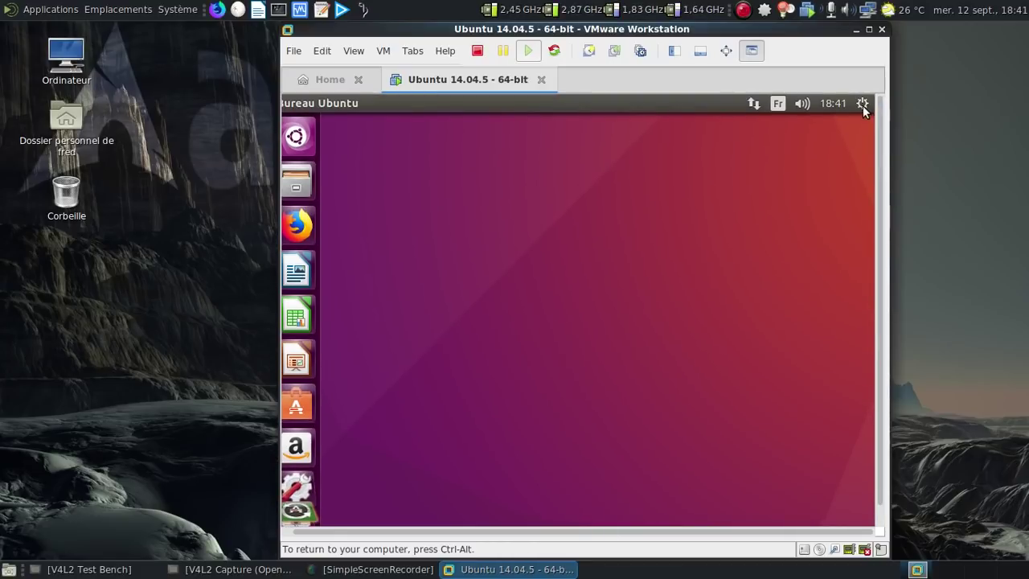
left_click(862, 105)
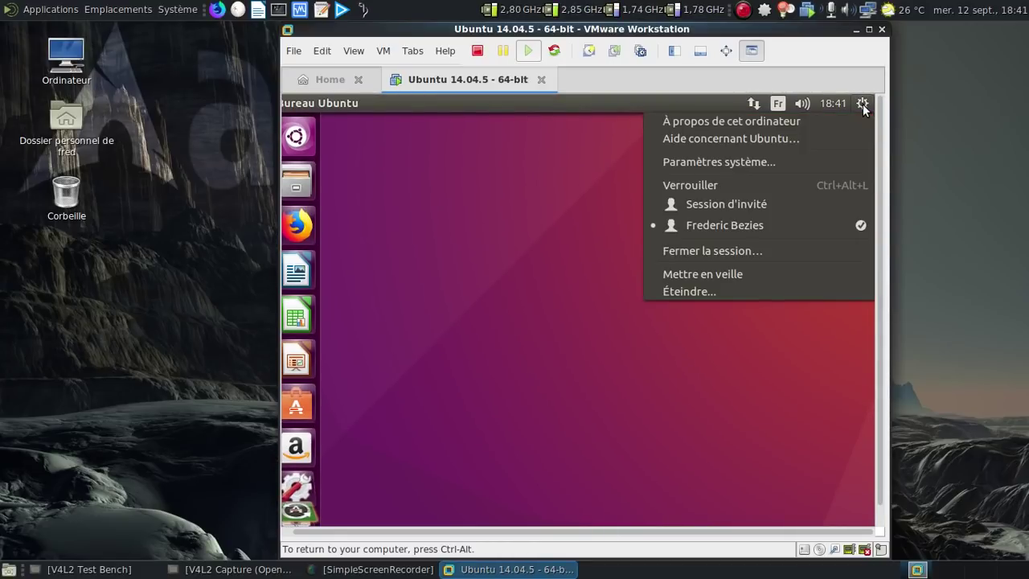
left_click(751, 253)
left_click(681, 330)
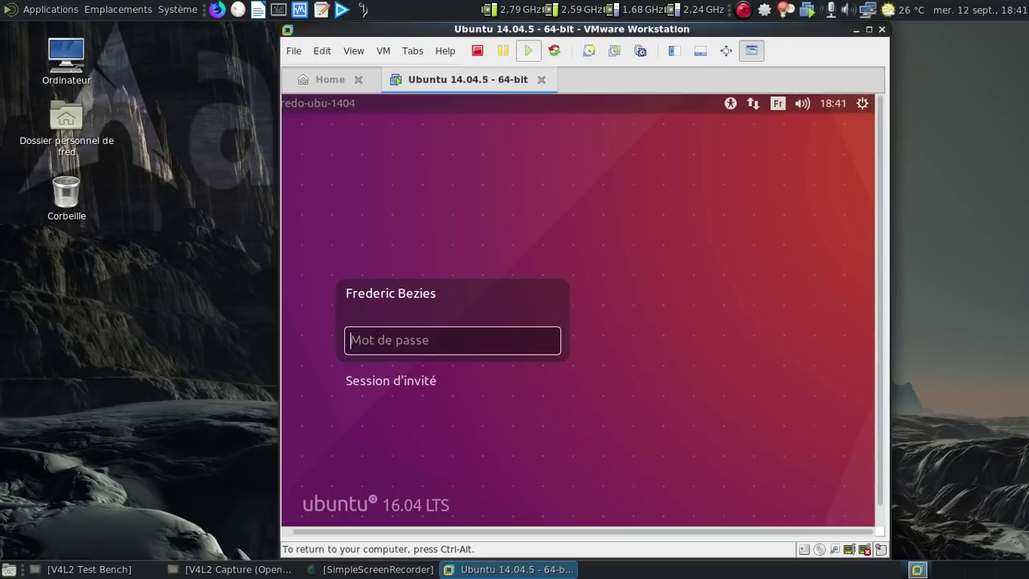
key("ctrl+alt+F2")
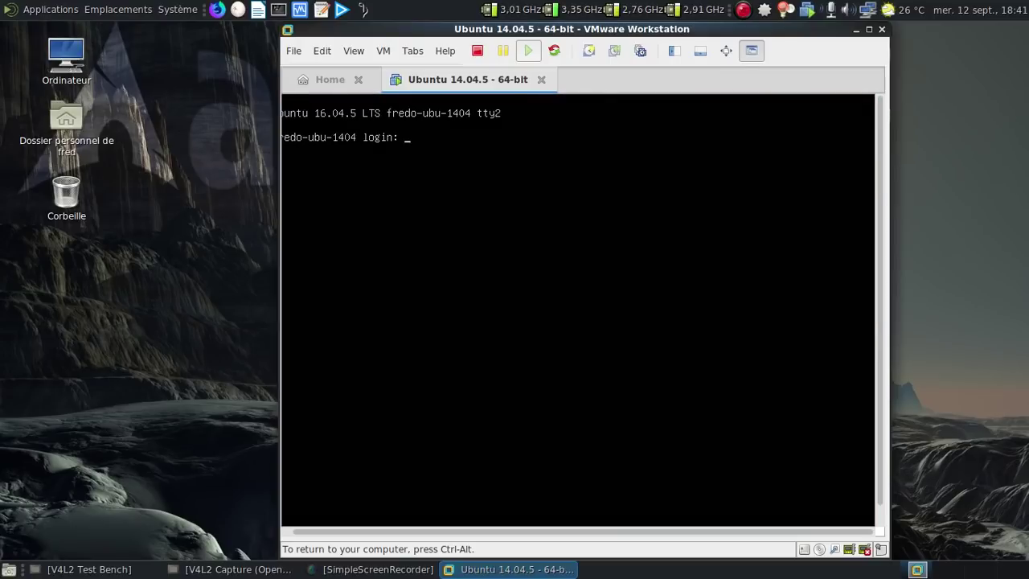
key("ctrl+alt")
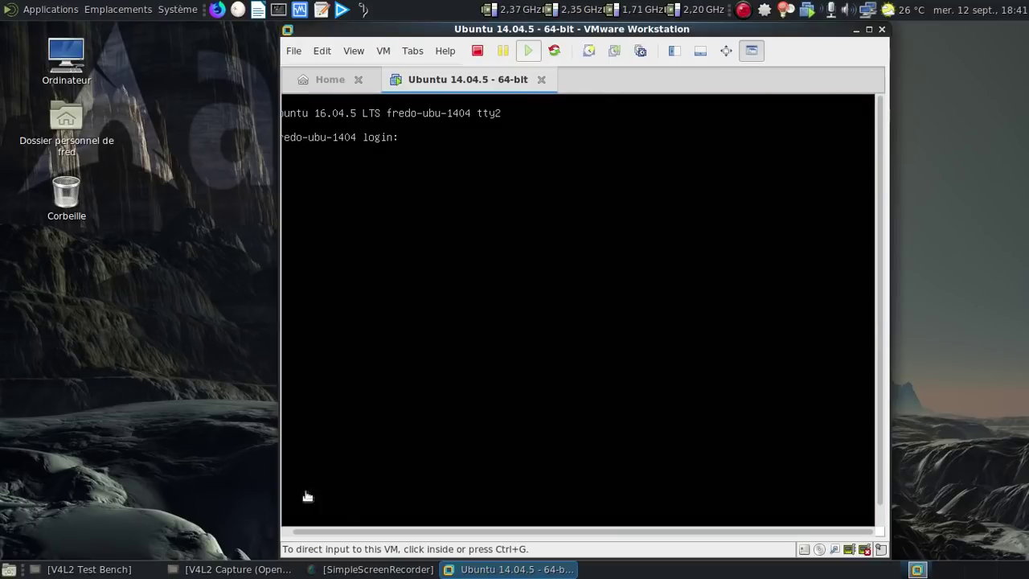
left_click(226, 570)
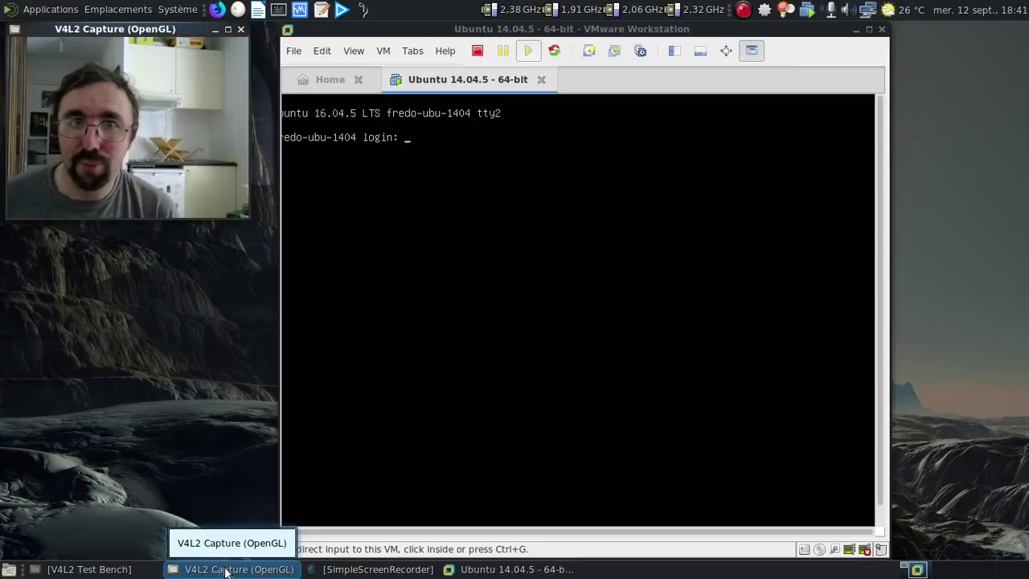
key("ctrl+g")
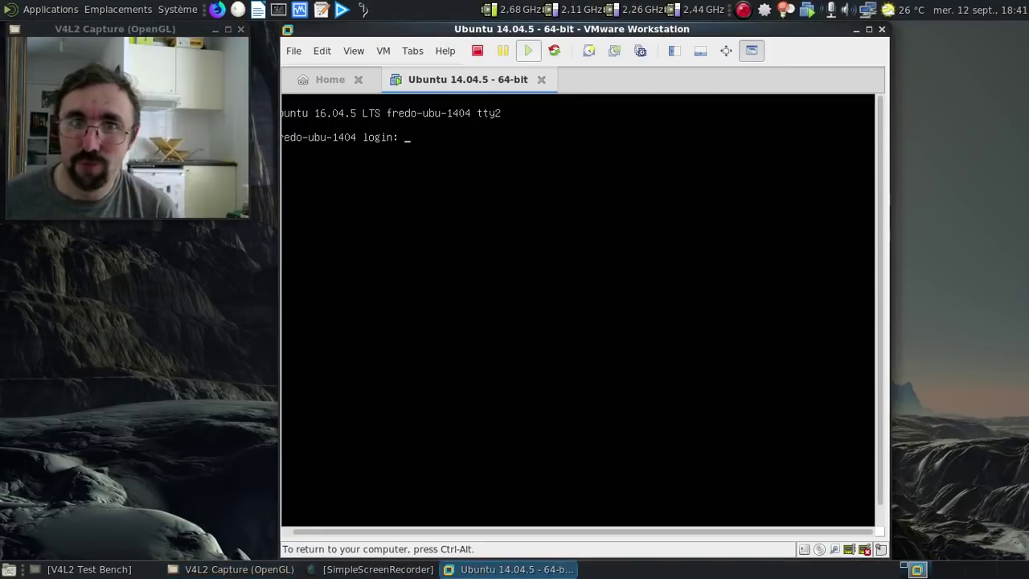
key("ctrl+alt")
left_click(214, 29)
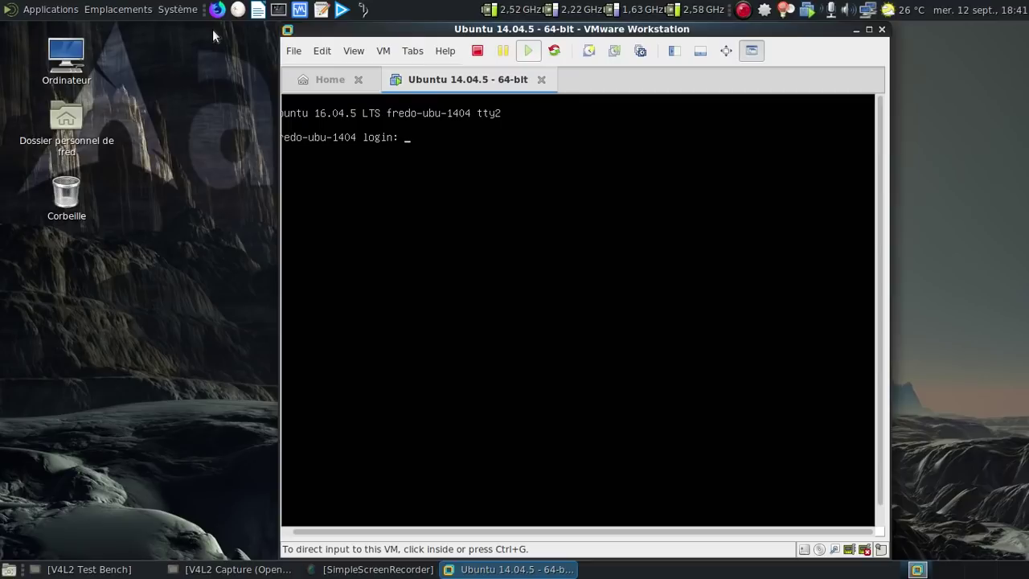
Step: Log in on the tty2 text console with the account's username and password
left_click(464, 209)
type("fred")
key("Return")
key("Return")
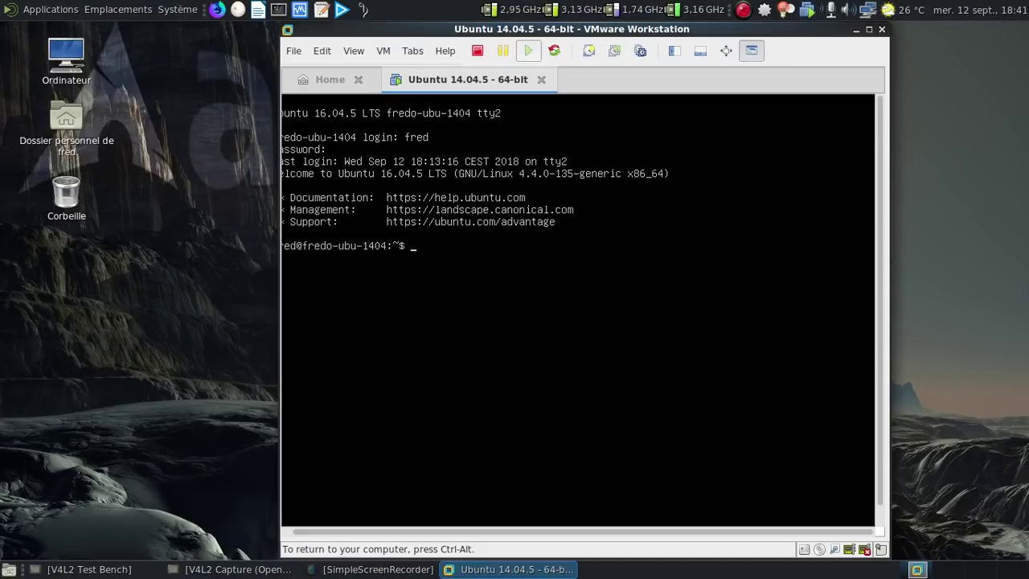
Step: Start the next release upgrade with "sudo do-release-upgrade" and authenticate with the account password
key("ctrl+alt")
left_click_drag(331, 531, 280, 531)
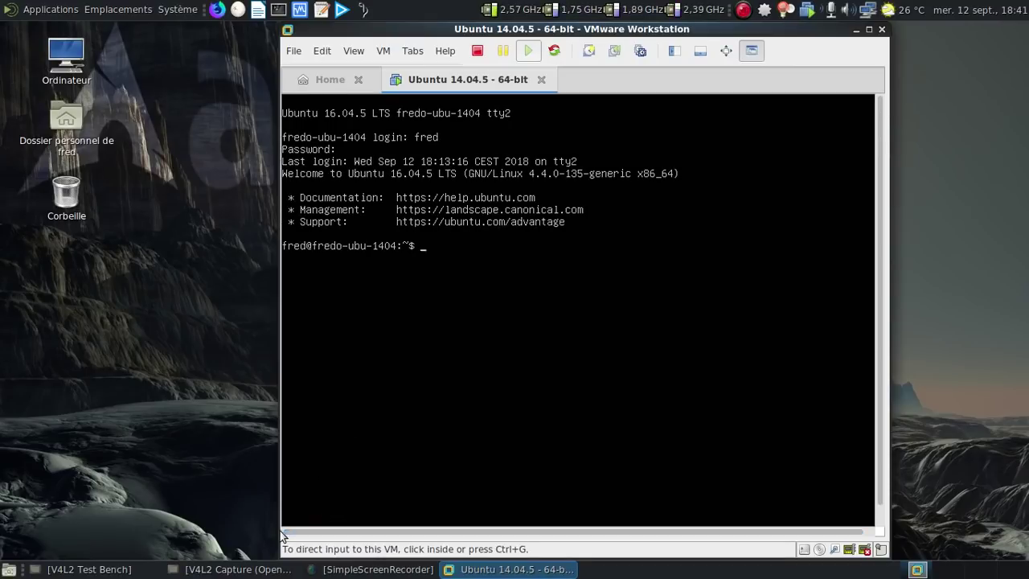
left_click(372, 407)
type("sudo do-release-")
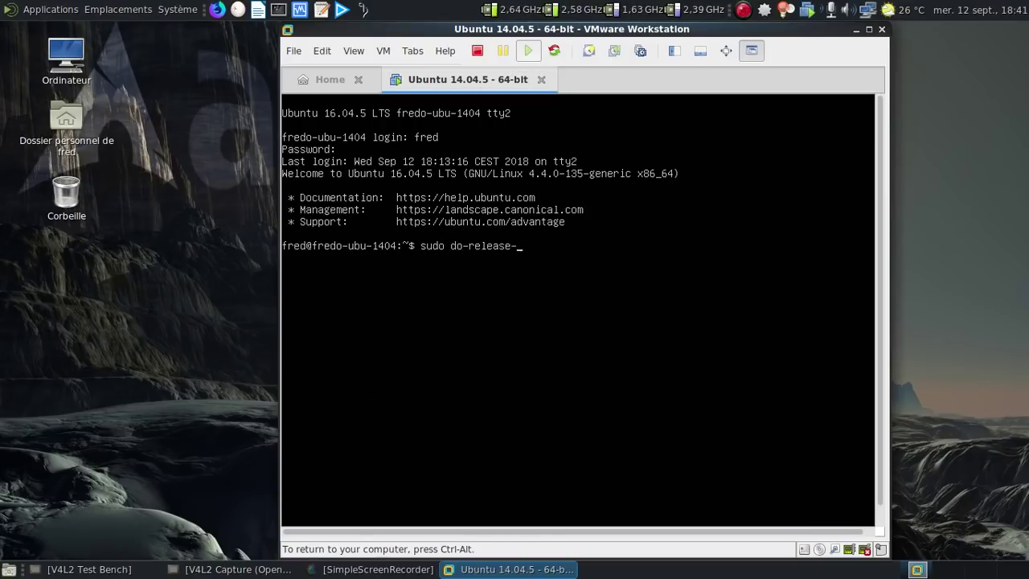
type("upgrade")
key("Return")
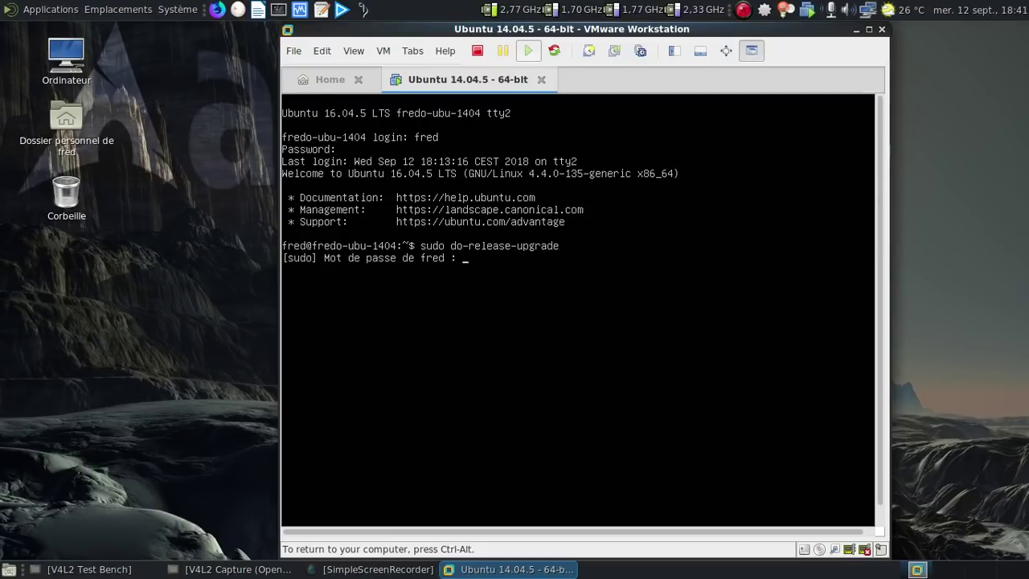
key("Return")
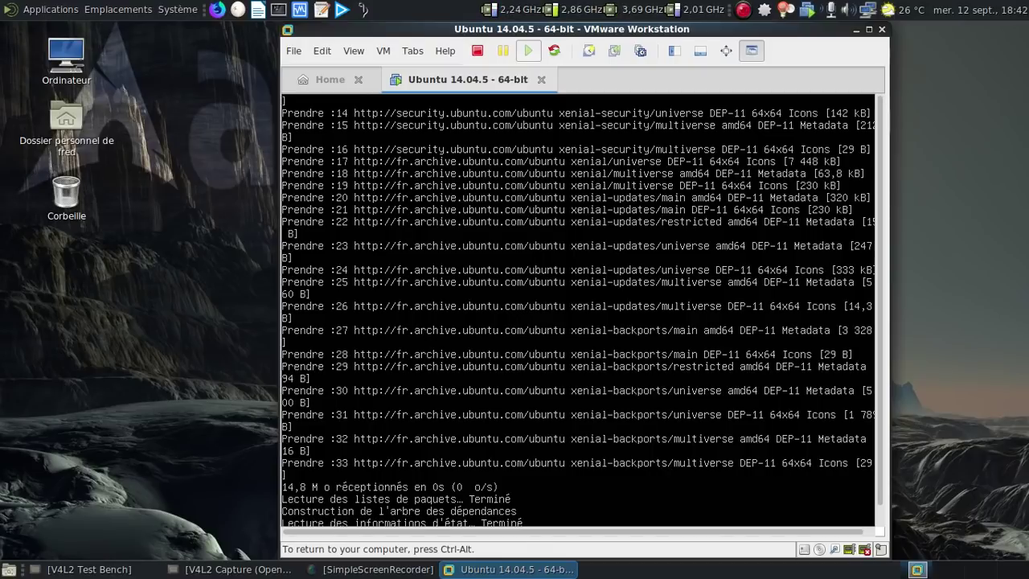
key("ctrl+alt")
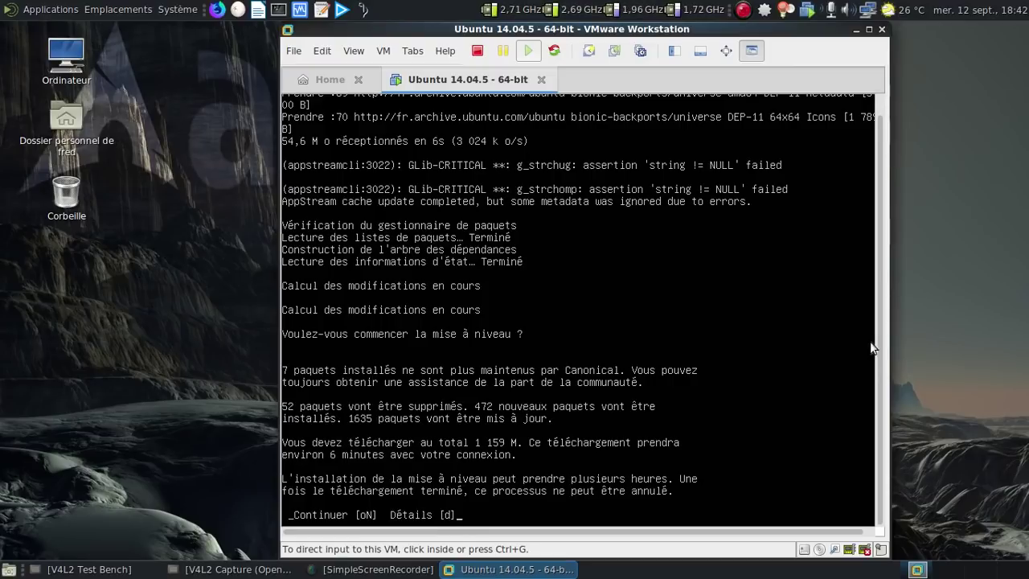
left_click(283, 569)
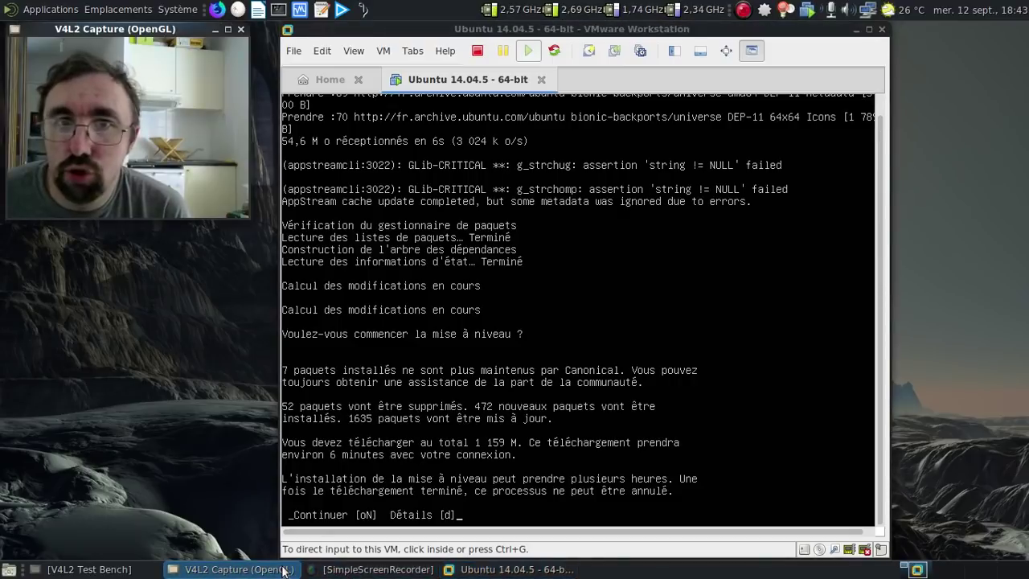
left_click(408, 482)
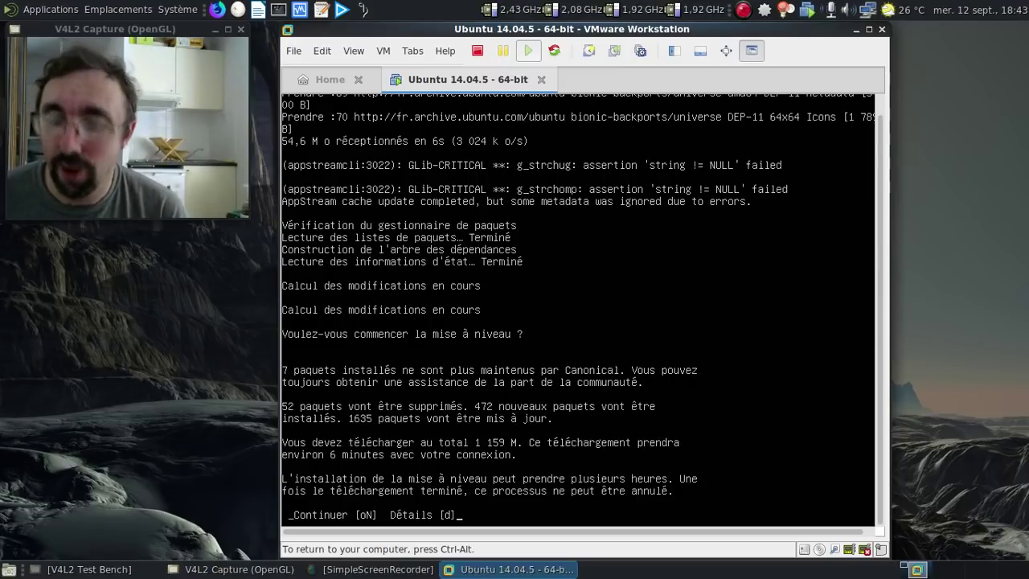
Step: Answer "o" to the upgrade prompt to begin downloading and installing the bionic packages
type("i")
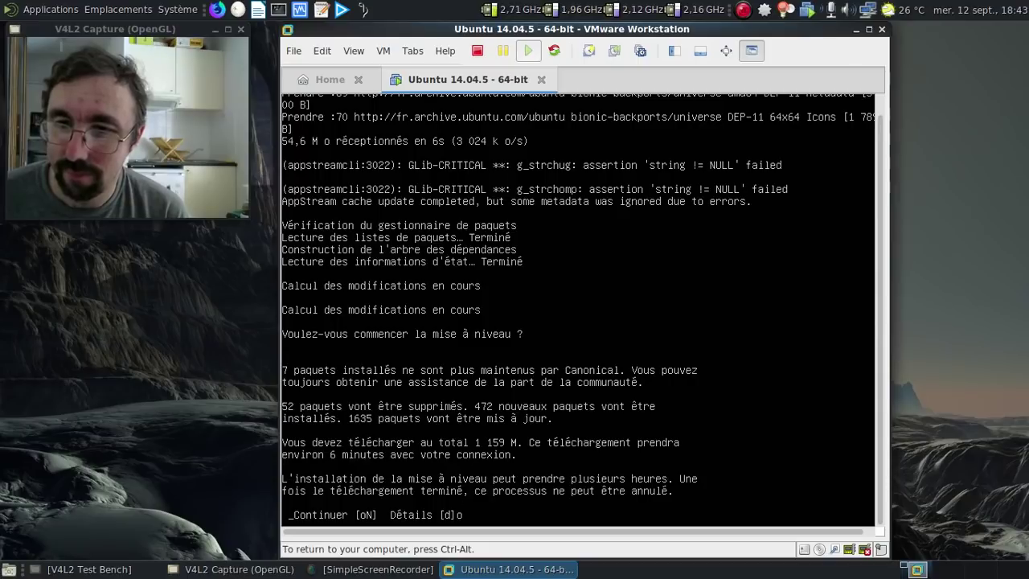
key("Return")
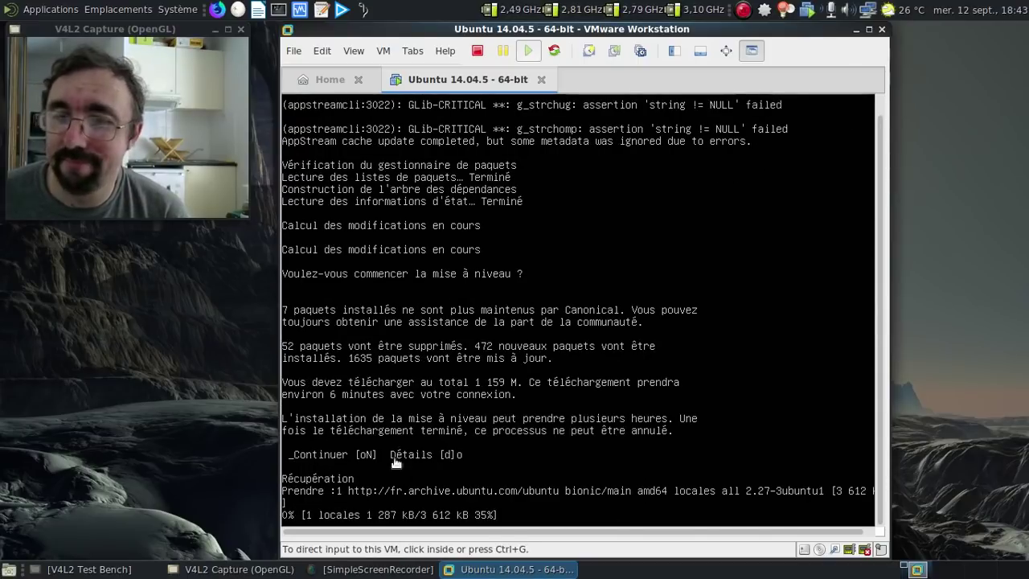
left_click(744, 14)
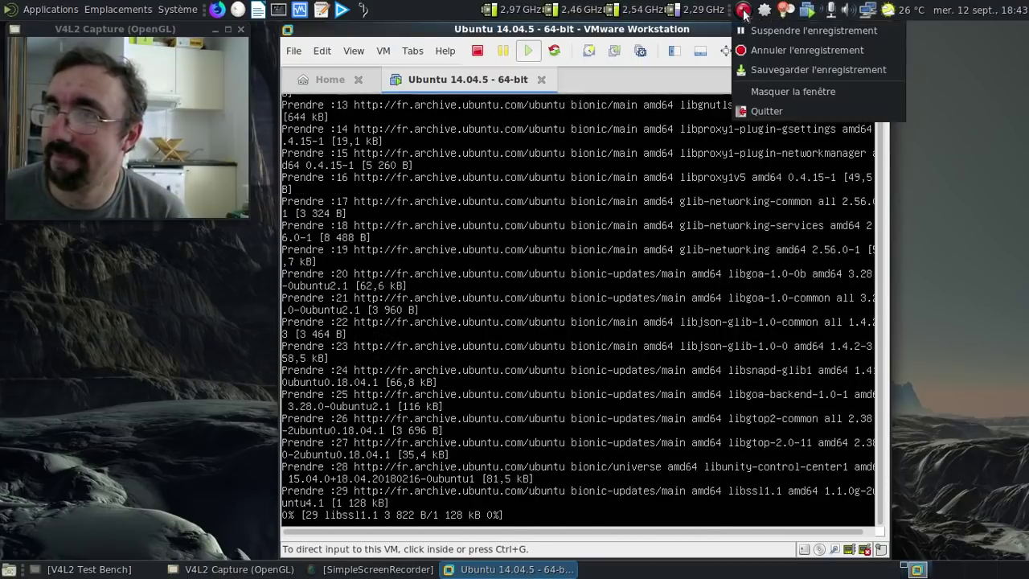
left_click(767, 69)
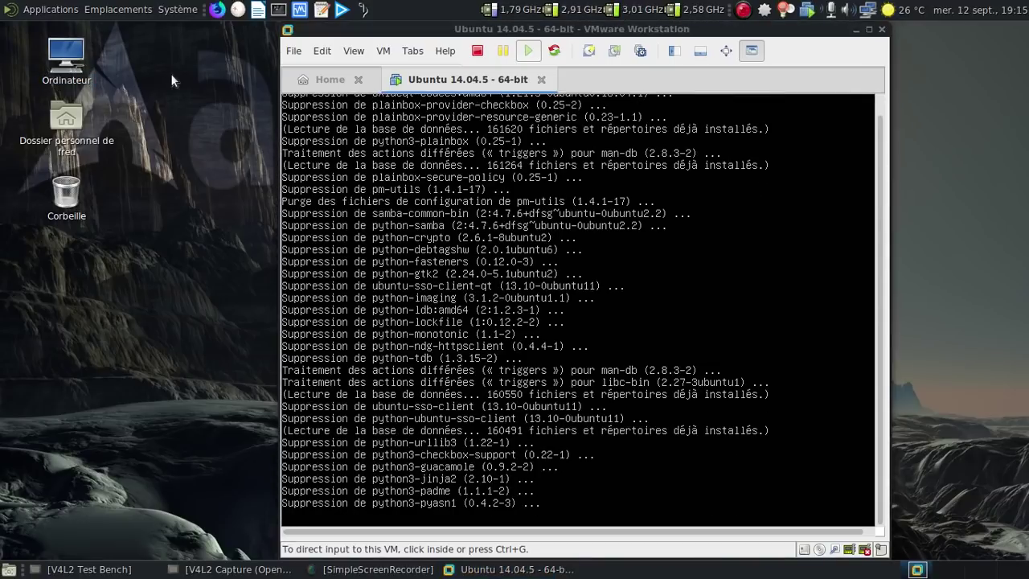
Step: Accept the restart that completes the system upgrade by answering "o" in the guest console
left_click(463, 36)
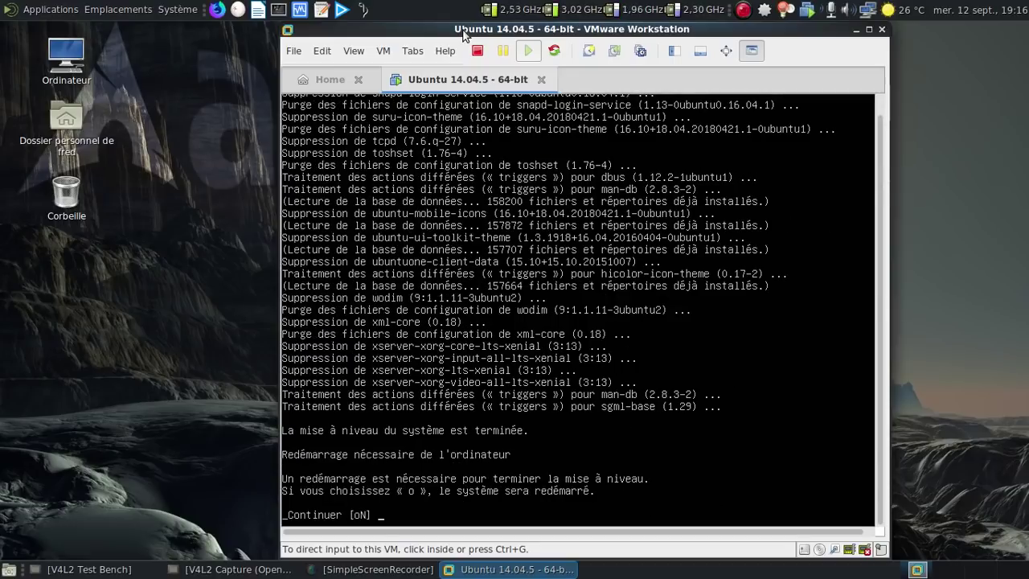
left_click(402, 184)
type("o")
key("Return")
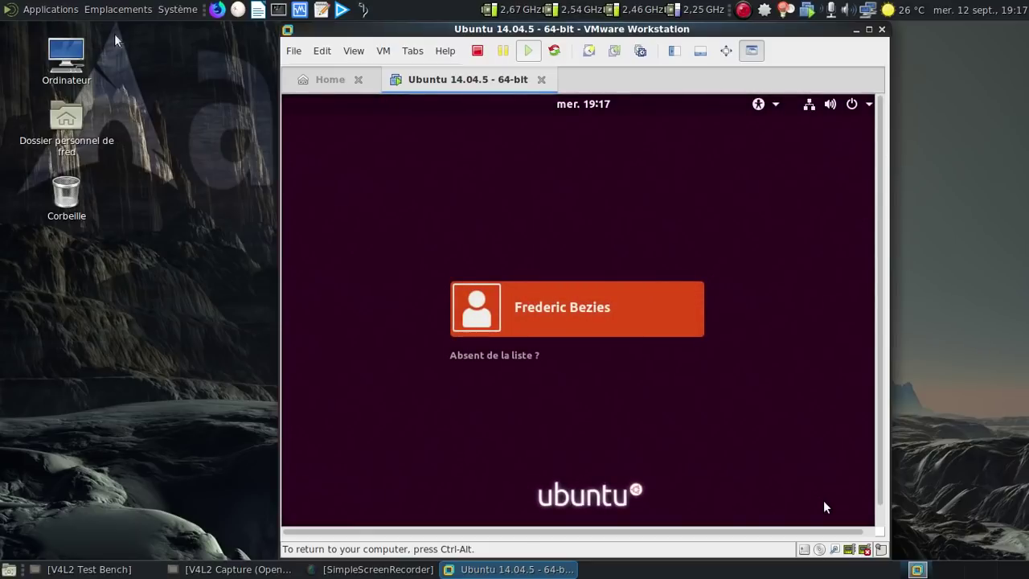
Step: Log in to the upgraded guest's graphical desktop with the account password
left_click(402, 180)
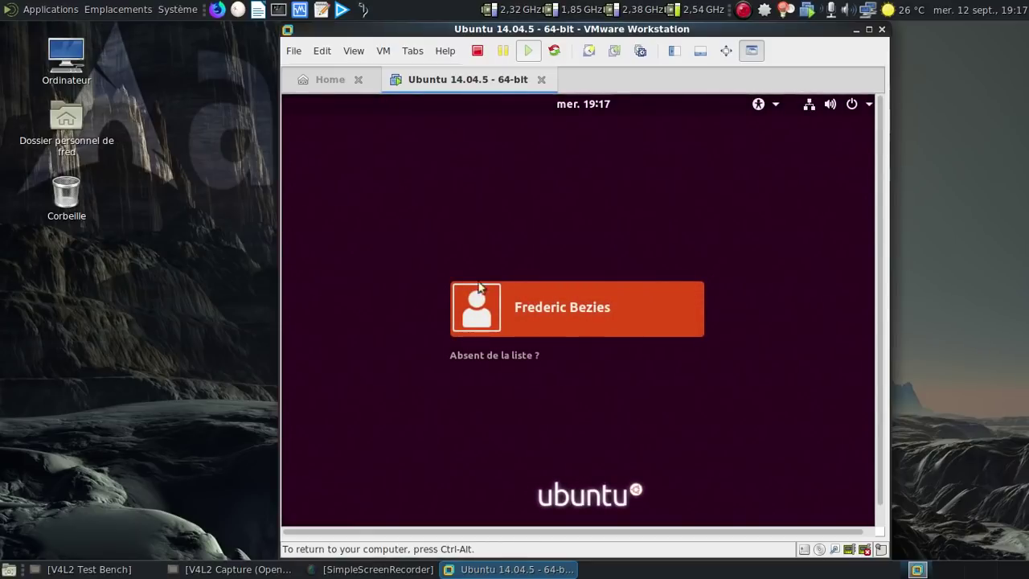
left_click(553, 307)
type("•••••••••")
key("Return")
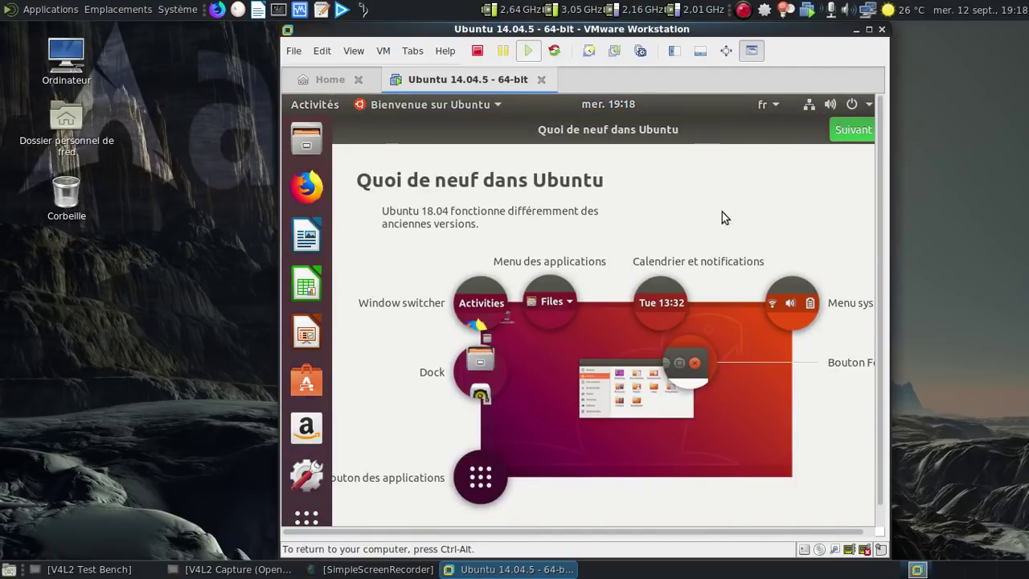
Step: Go through the Bienvenue sur Ubuntu assistant with its default choices, leaving Livepatch unconfigured, and close it
left_click(841, 139)
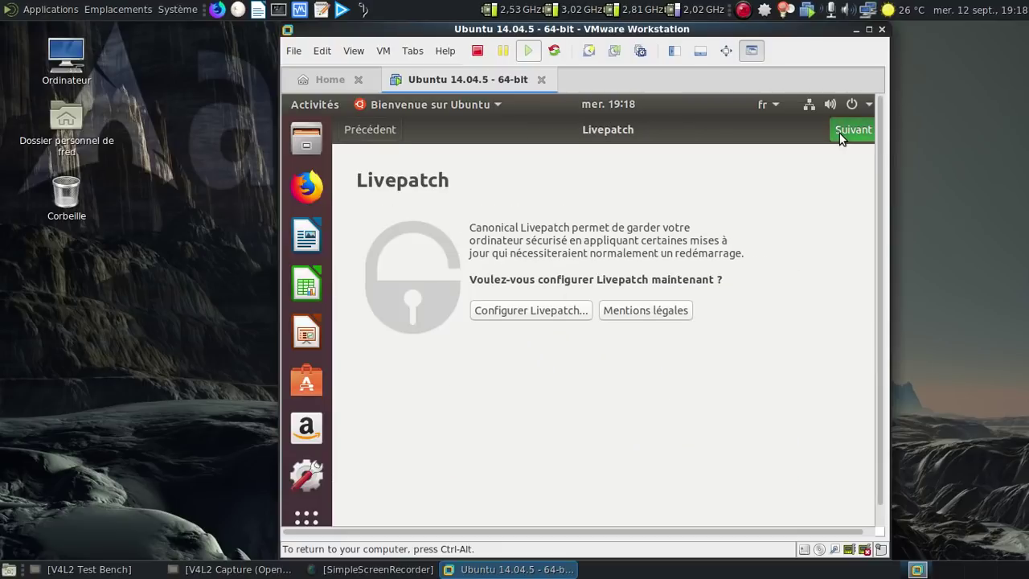
left_click(841, 139)
left_click(841, 139)
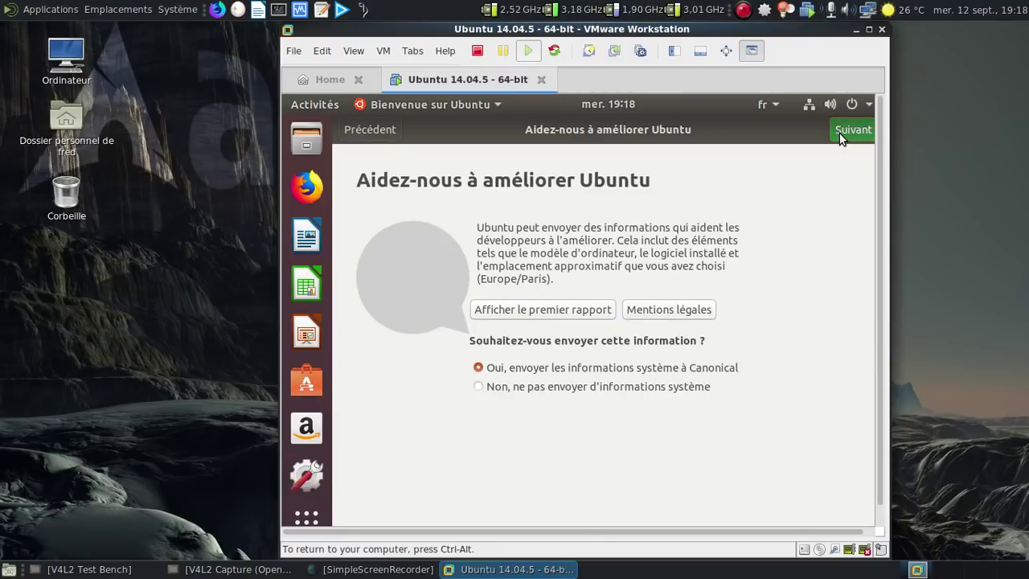
left_click(842, 139)
left_click(841, 139)
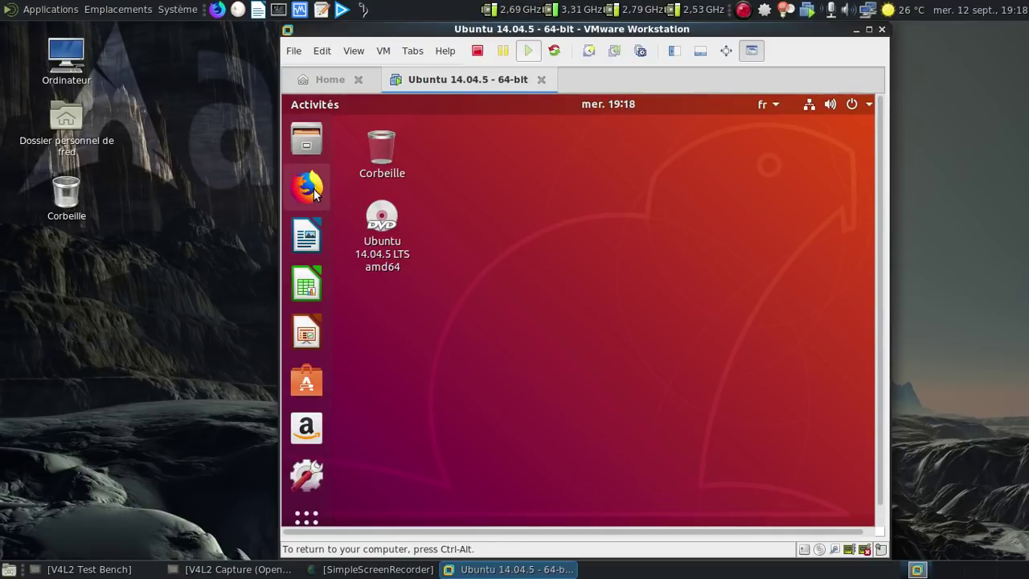
Step: Find and open Terminal in the guest, check the running kernel with "uname -a", and exit the terminal
left_click(310, 518)
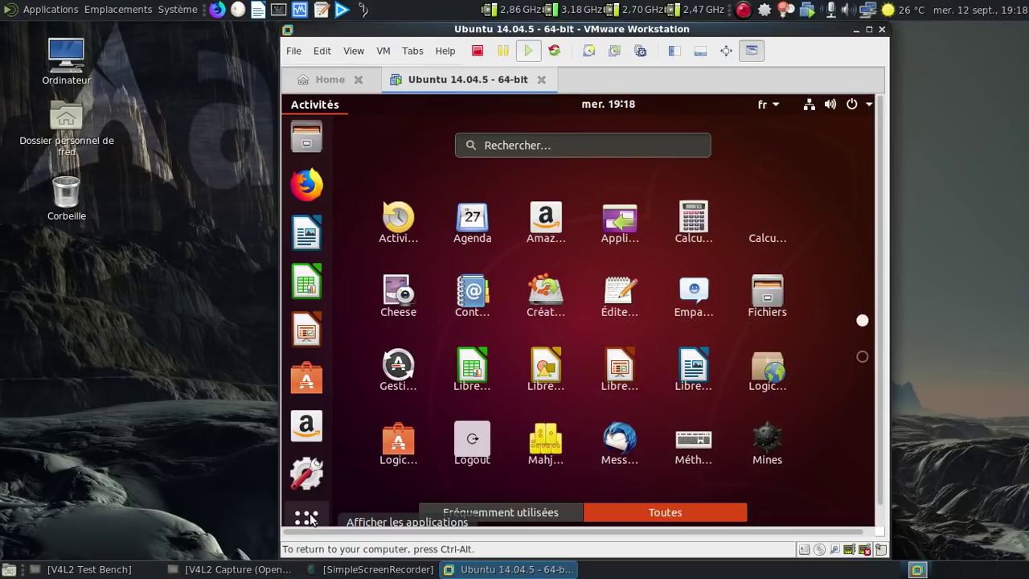
type("termin")
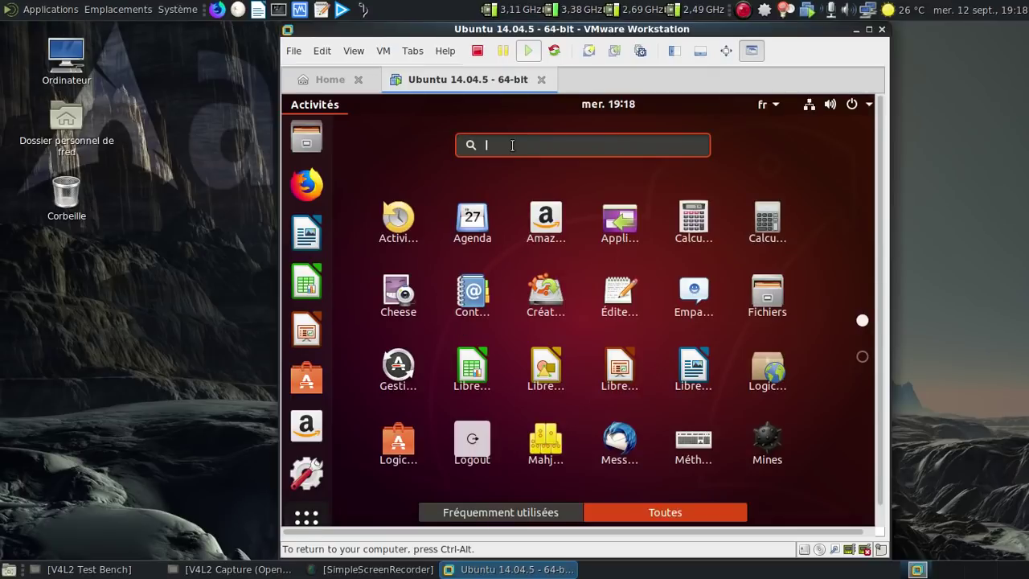
type("al")
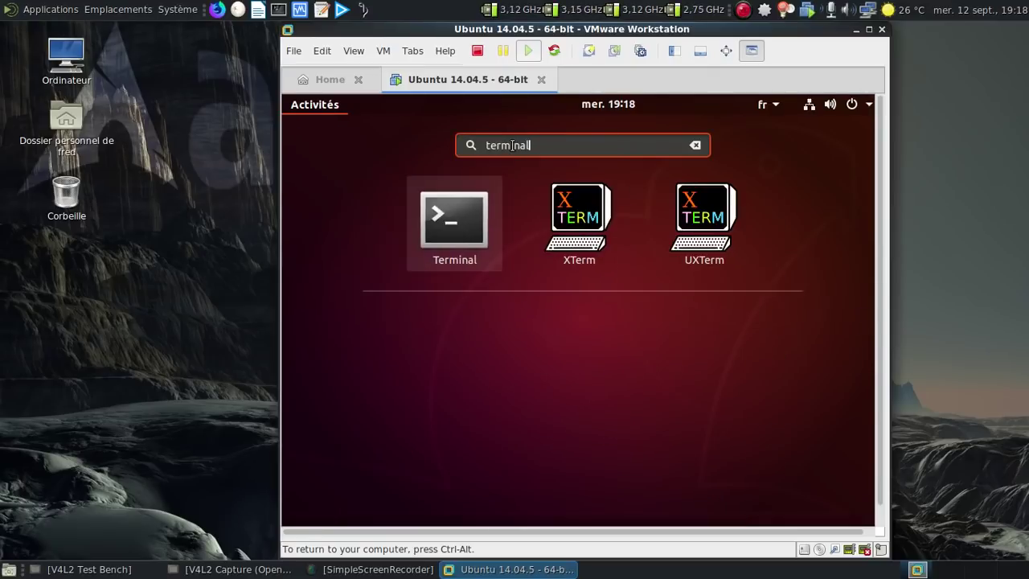
key("Return")
type("uname -a")
key("Return")
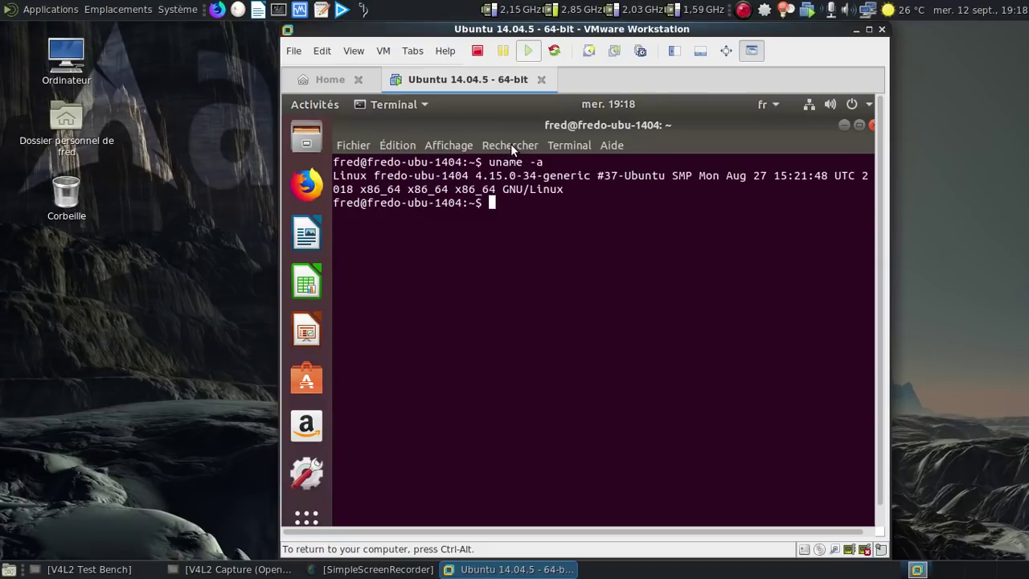
type("exit")
key("Return")
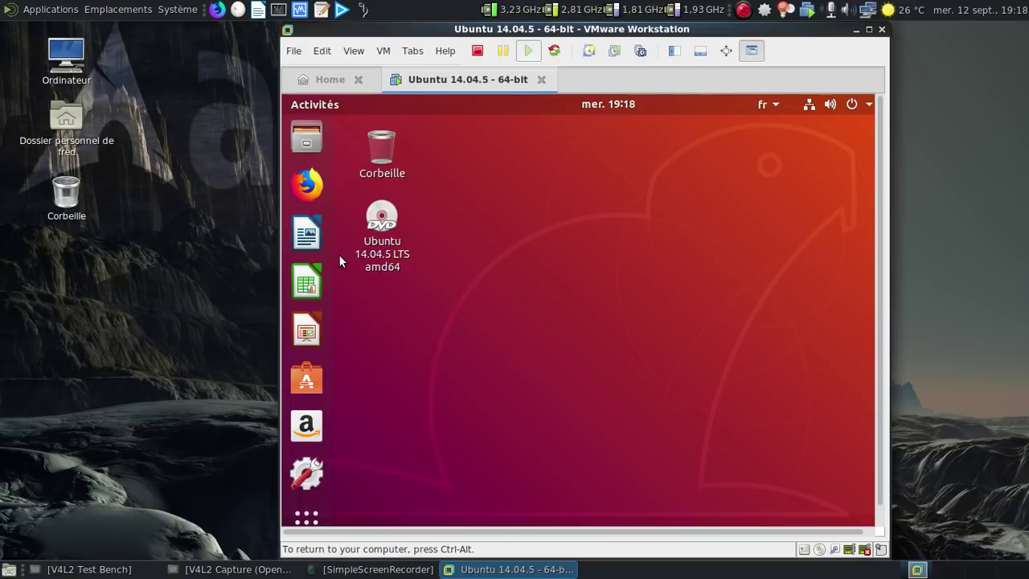
Step: View the home folder in the guest's file manager and close the window
left_click(311, 155)
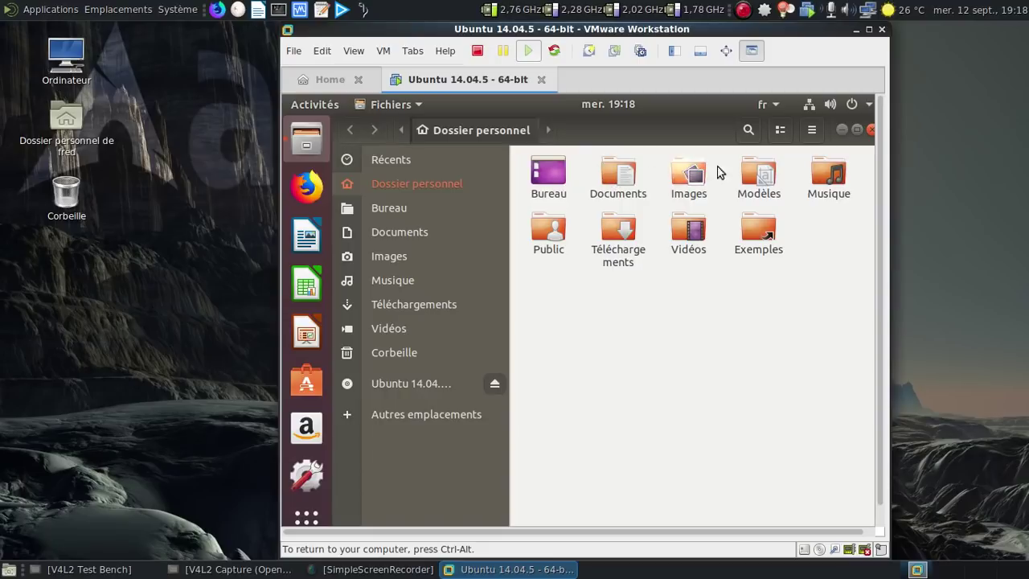
left_click(866, 131)
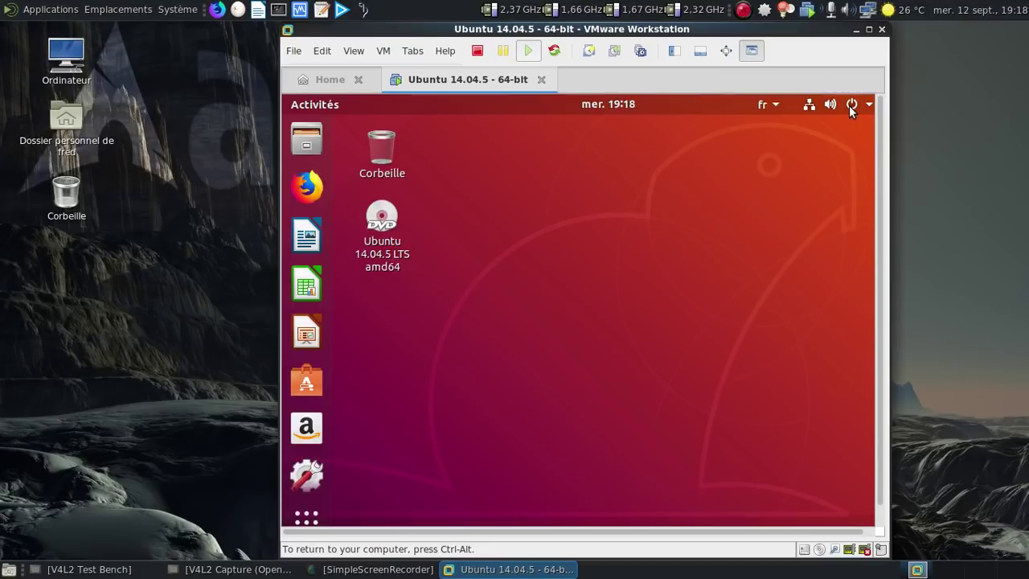
Step: Check the installed Ubuntu version in the À propos section under Détails in the guest's Paramètres, and close the settings
left_click(851, 108)
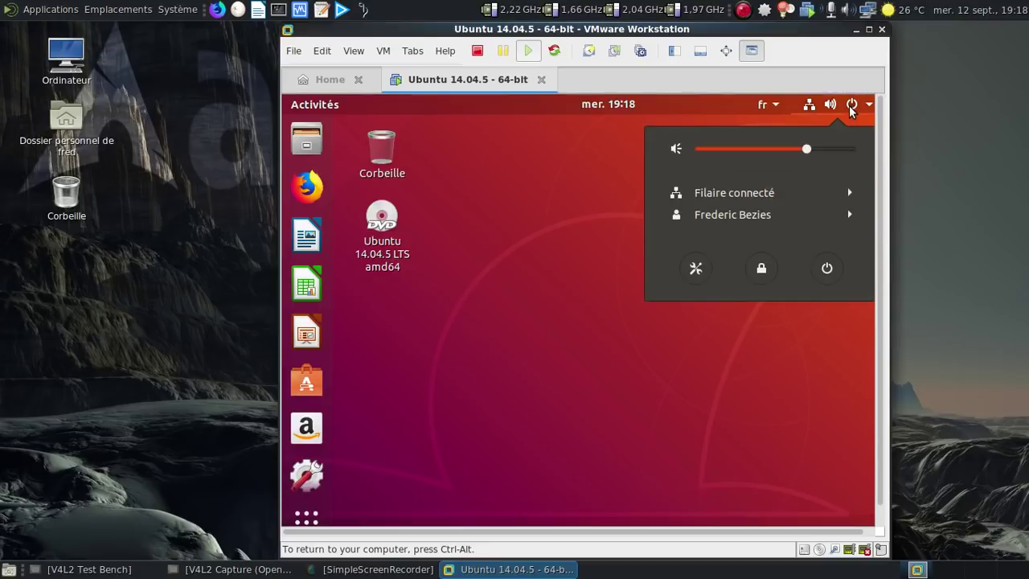
left_click(708, 274)
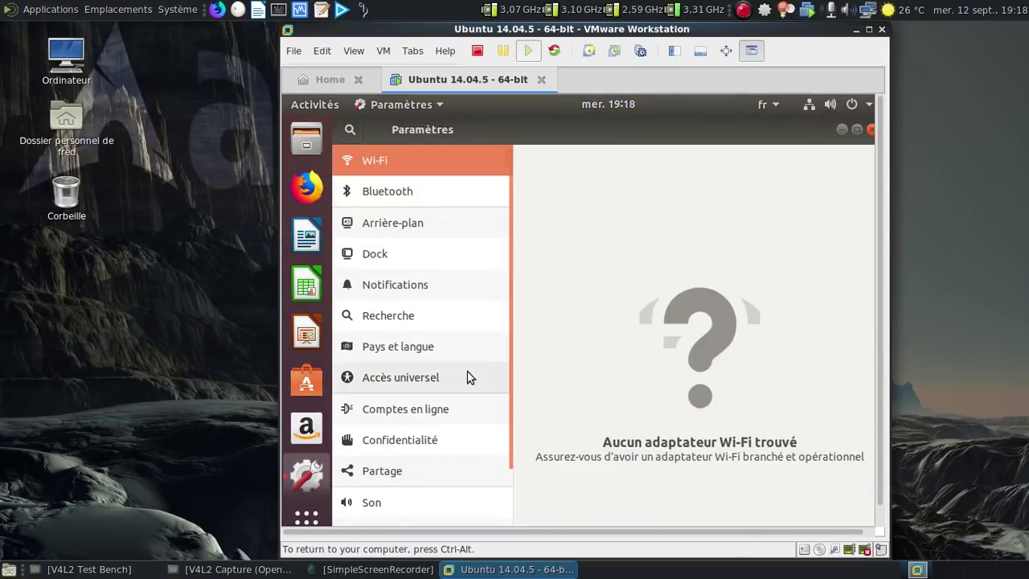
scroll(468, 375, "down", 3)
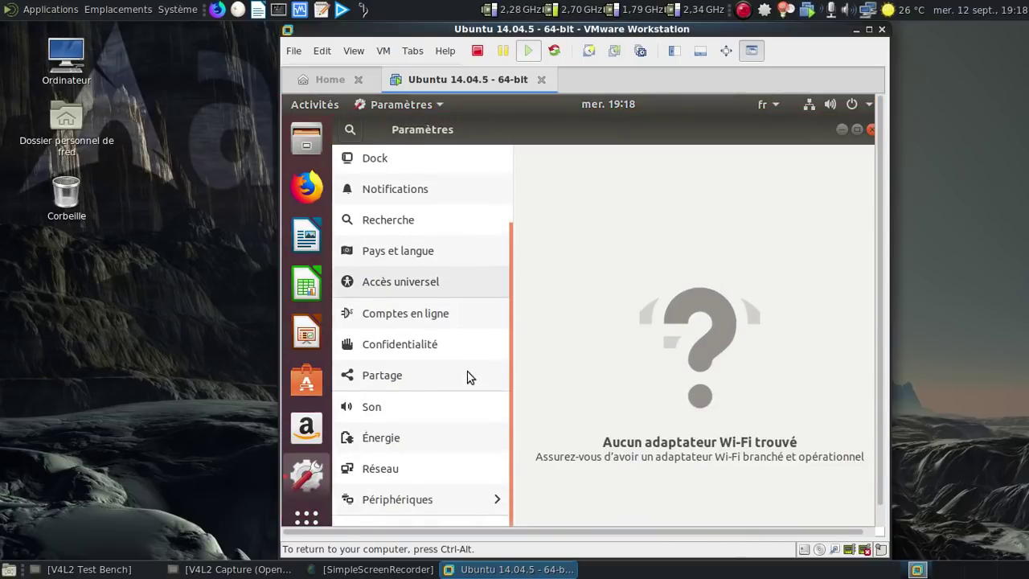
left_click(460, 522)
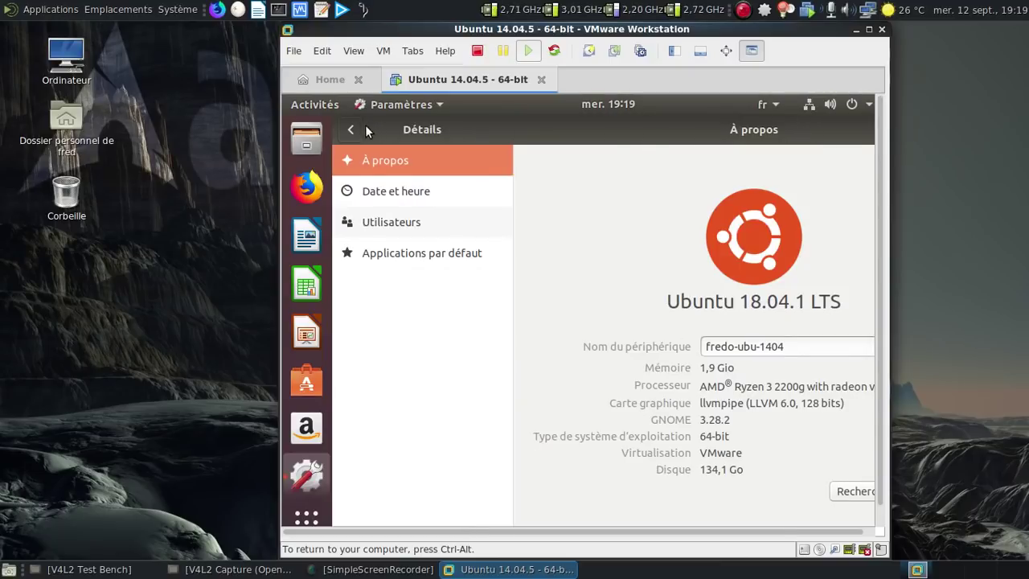
key("ctrl+q")
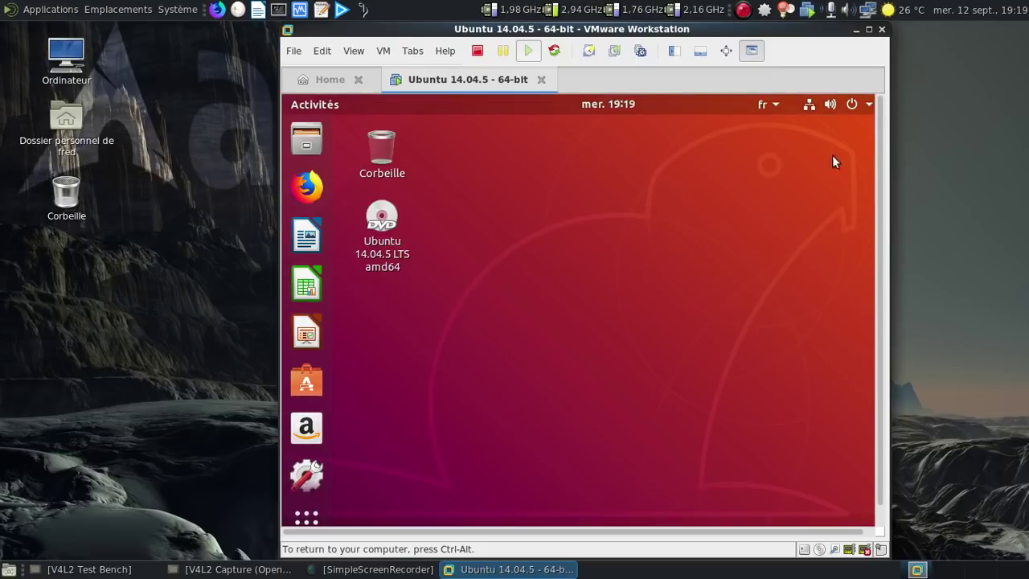
Step: Shut down the Ubuntu guest and close VMware Workstation once the virtual machine is powered off
left_click(864, 105)
left_click(832, 268)
left_click(698, 382)
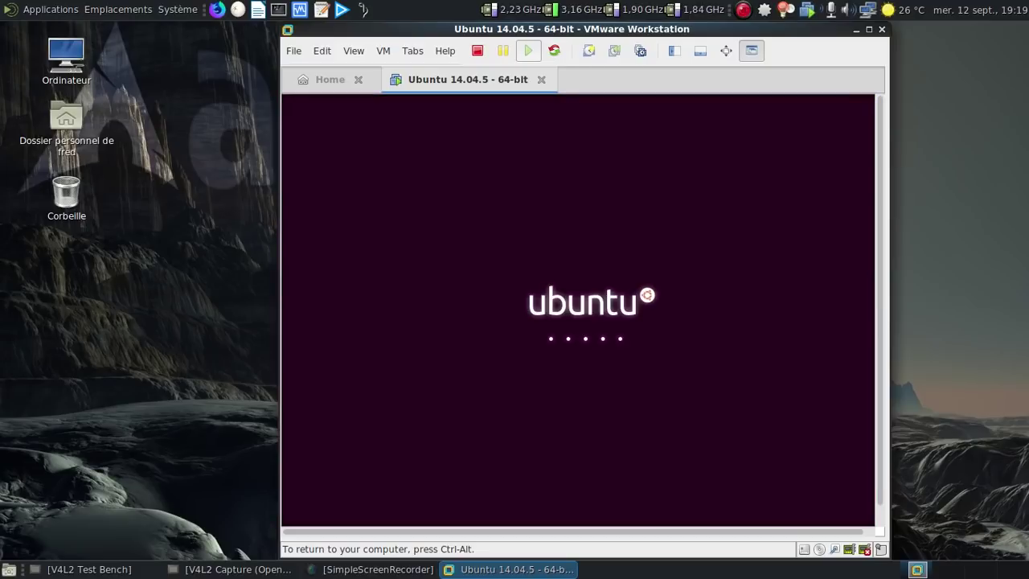
key("ctrl+alt")
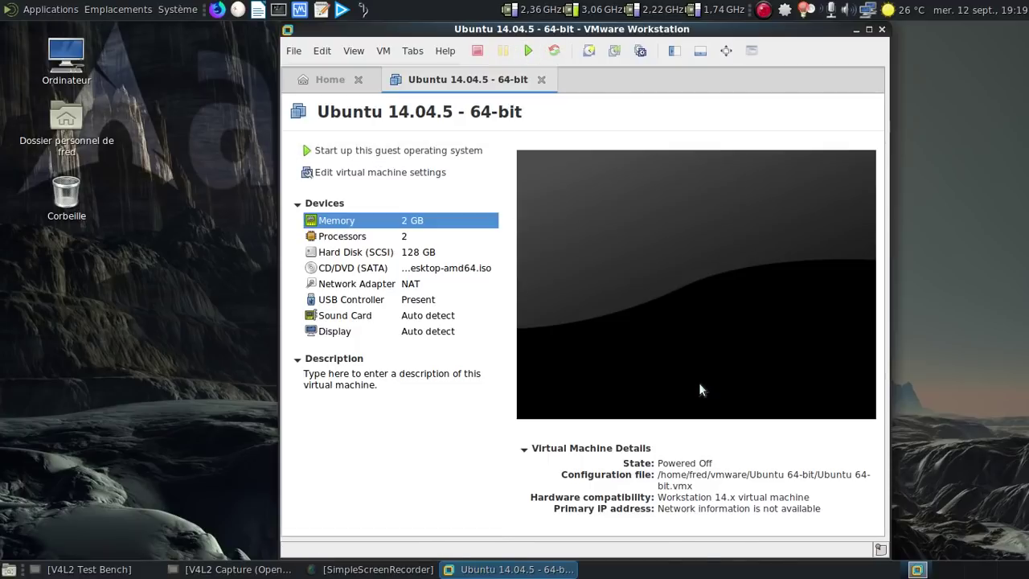
left_click(881, 30)
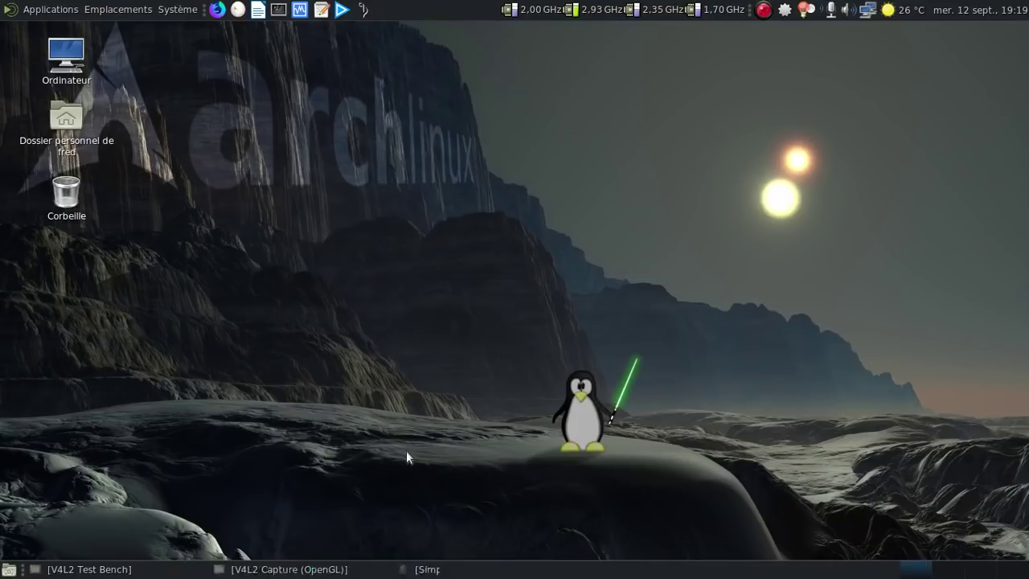
left_click(269, 568)
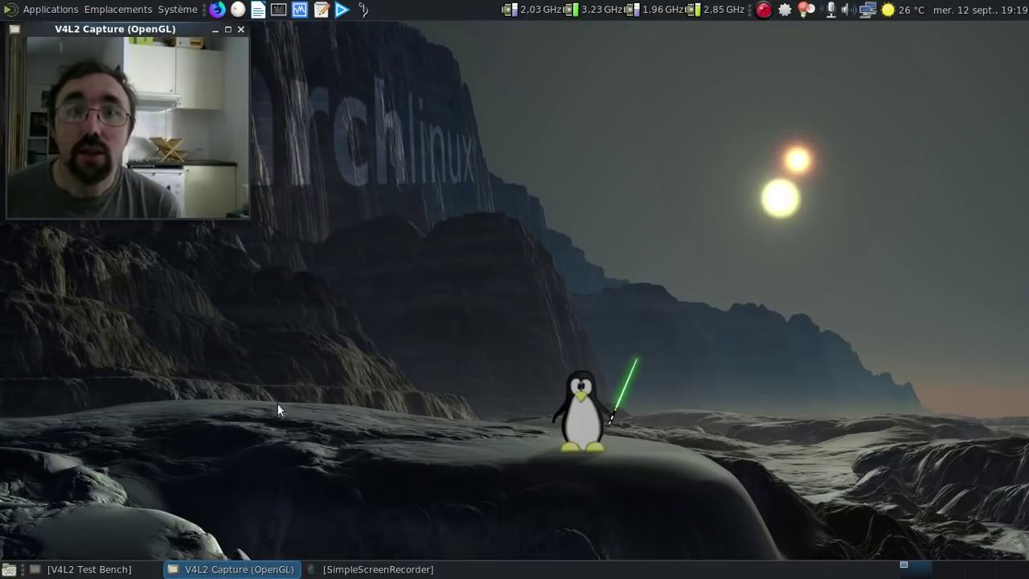